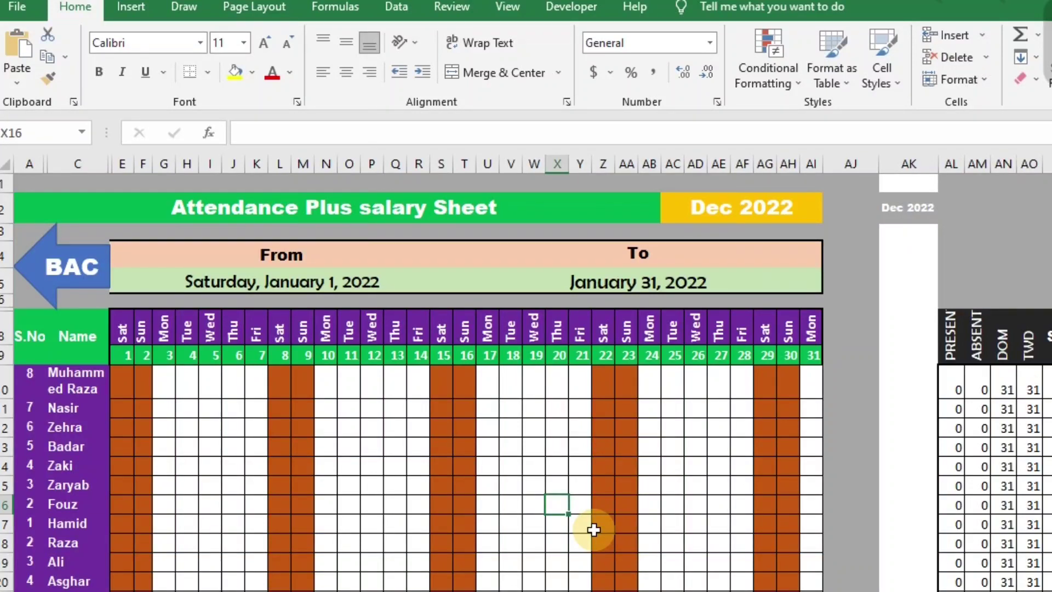
Mark P13 with P for day 12
left_click(363, 452)
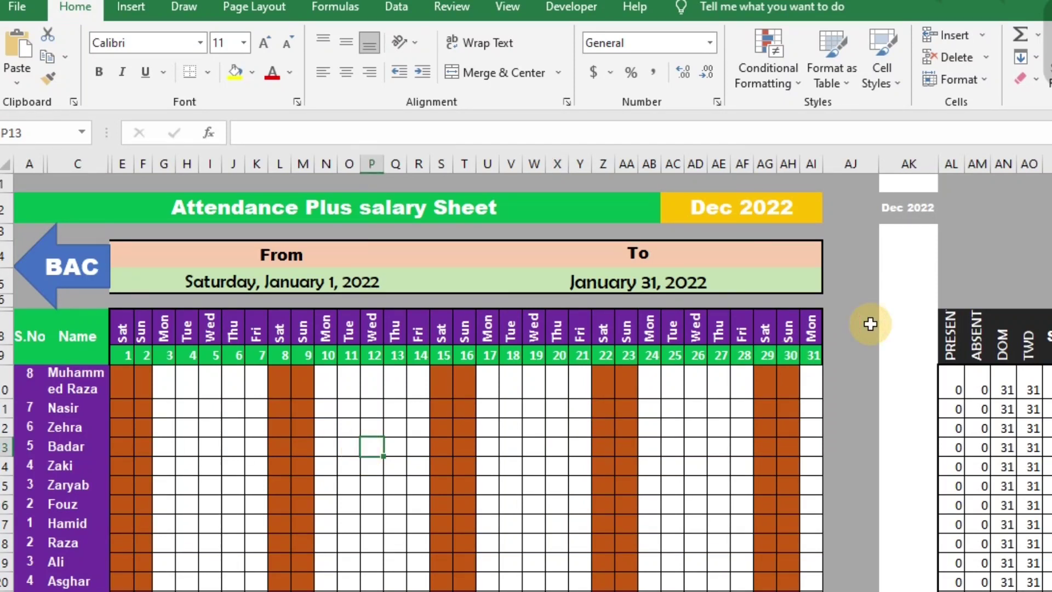
type("P")
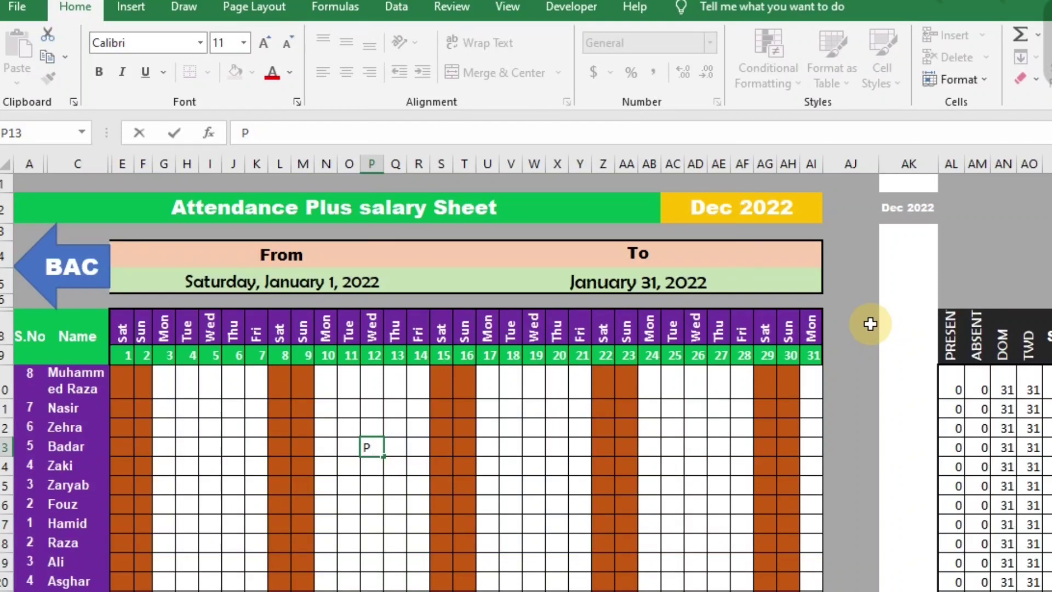
key("Return")
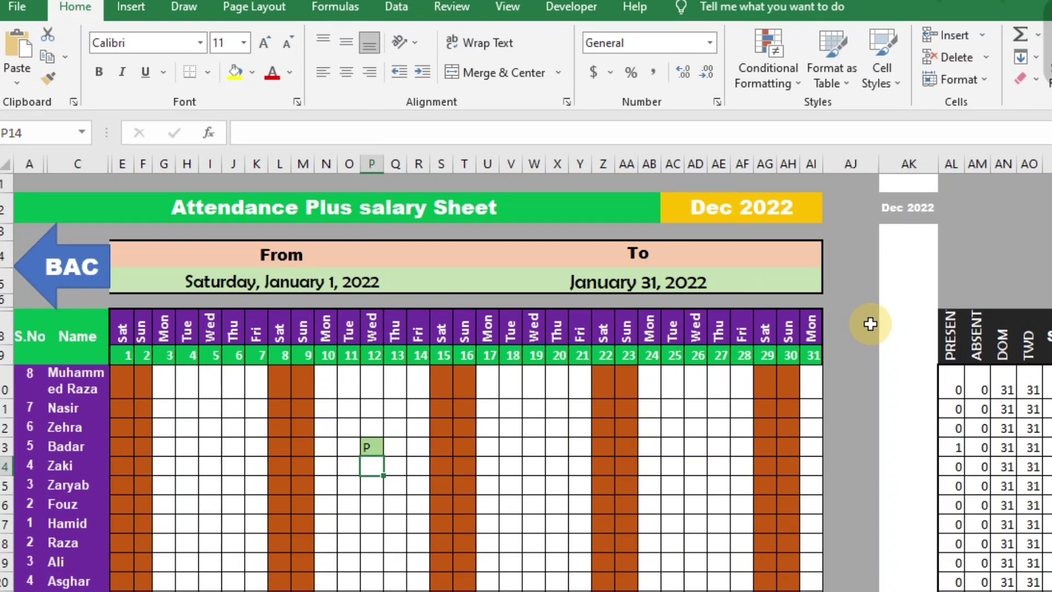
Enter test text 'DJASLDKJ' in P14, then undo it
type("DJASLDKJ")
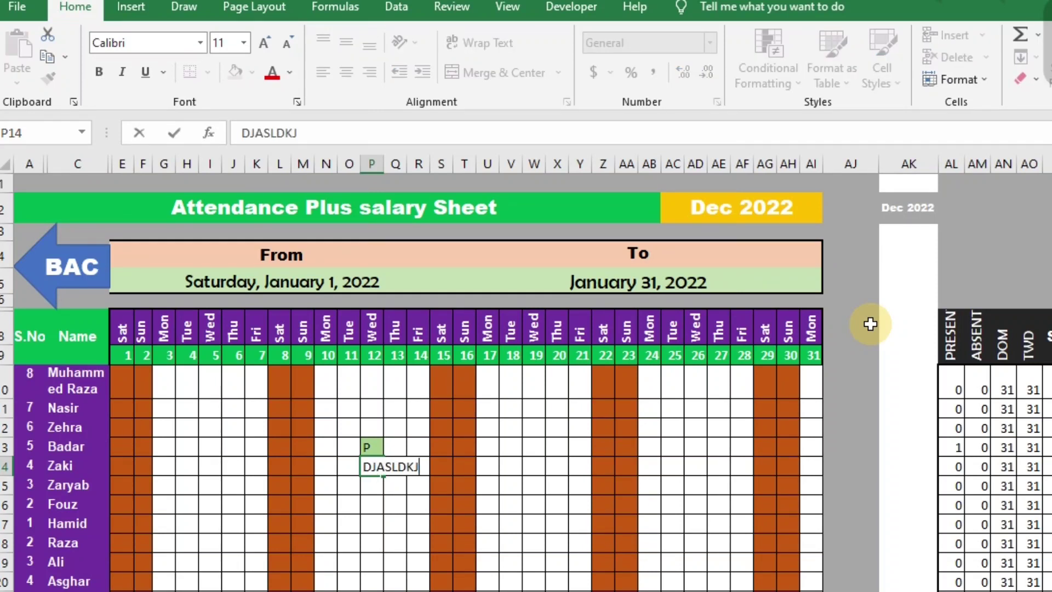
key("Return")
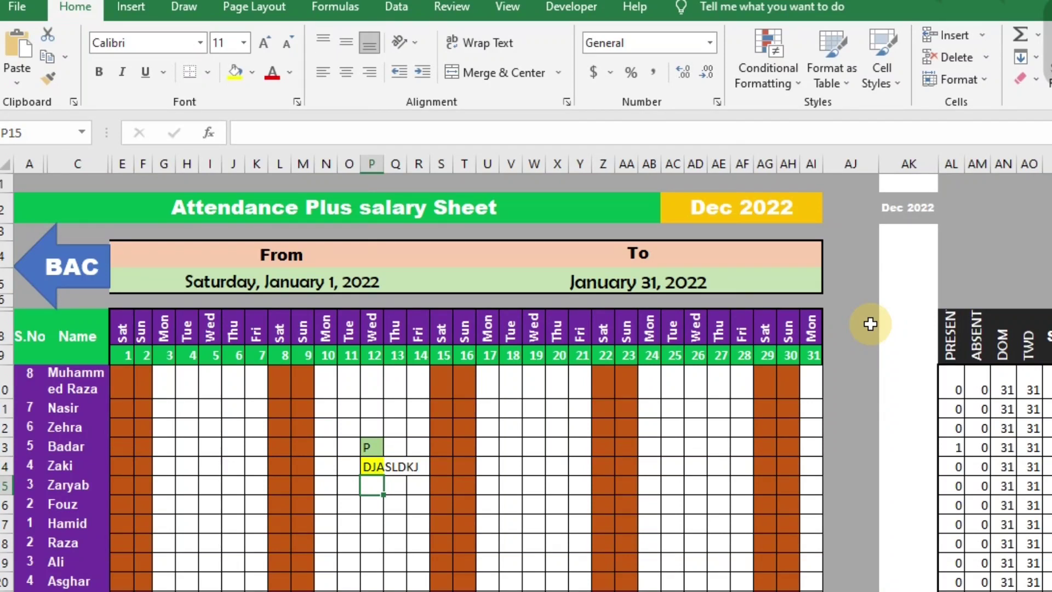
key("ctrl+z")
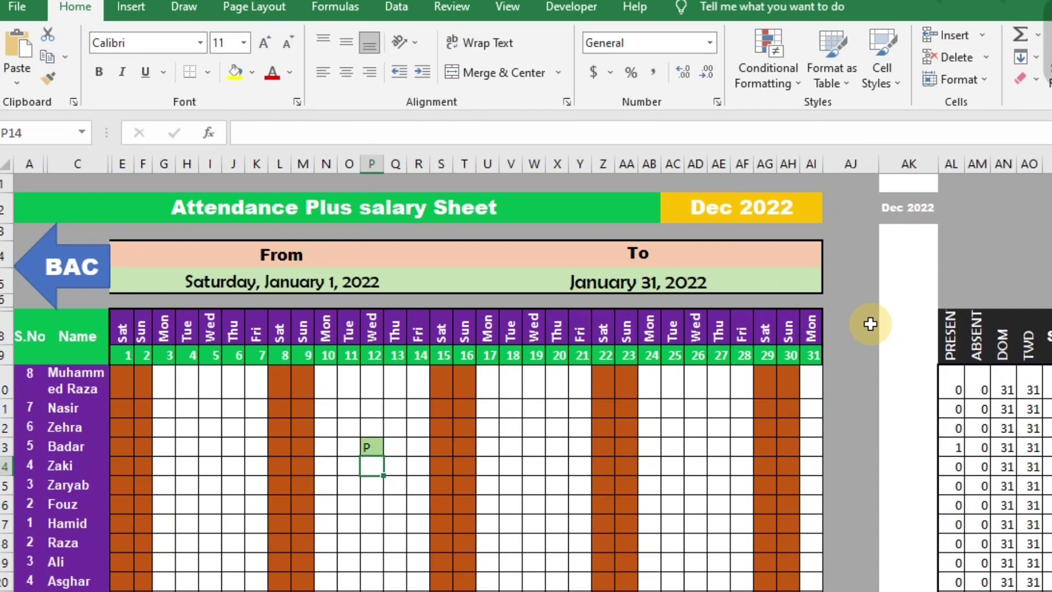
Enter P in P14 and change P13 to A, moving upward with Shift+Enter
type("P")
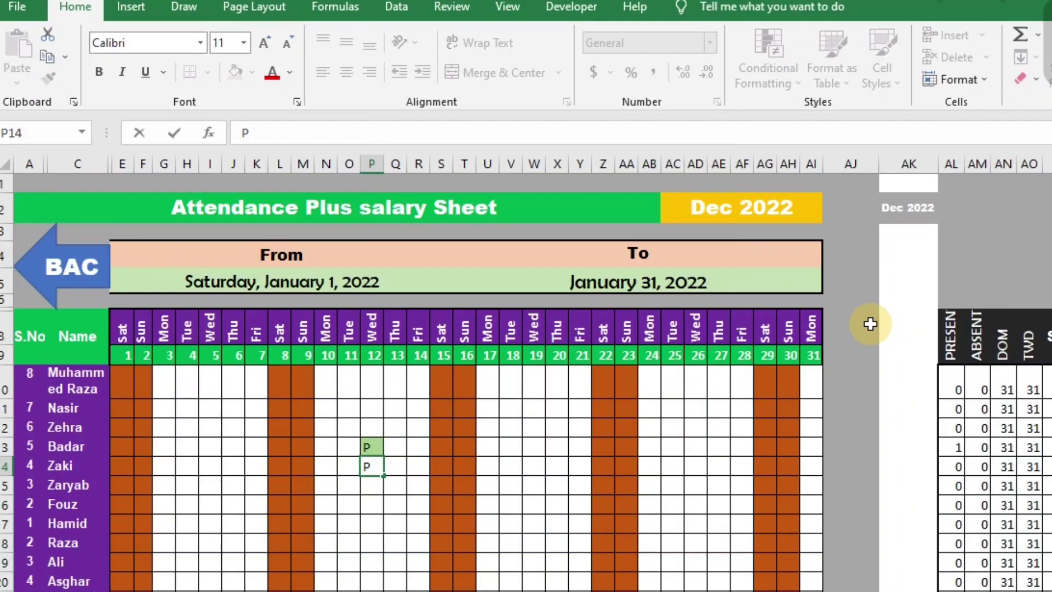
key("shift+Return")
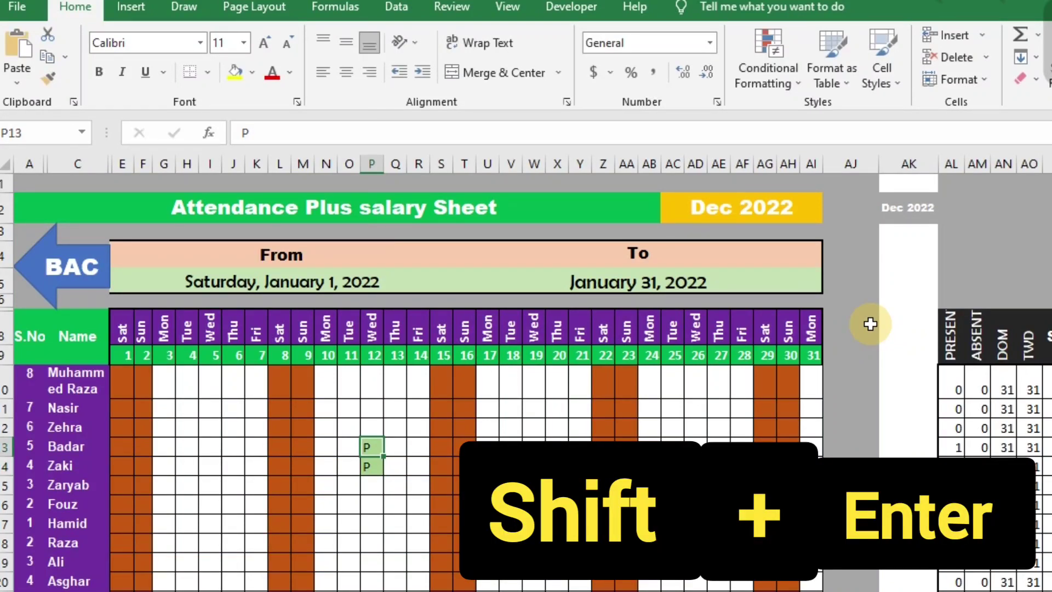
type("A")
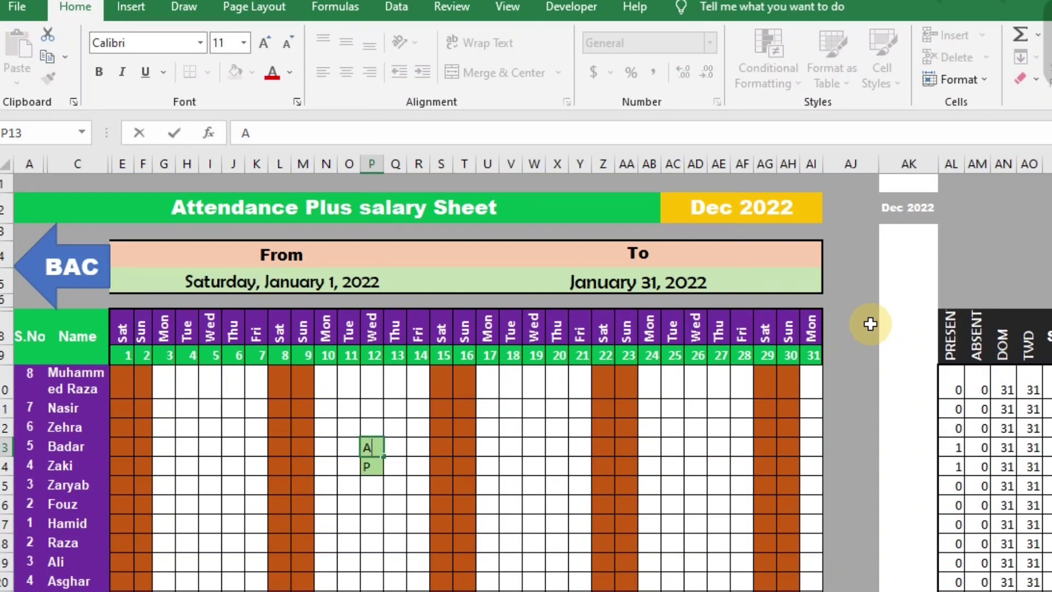
key("shift+Return")
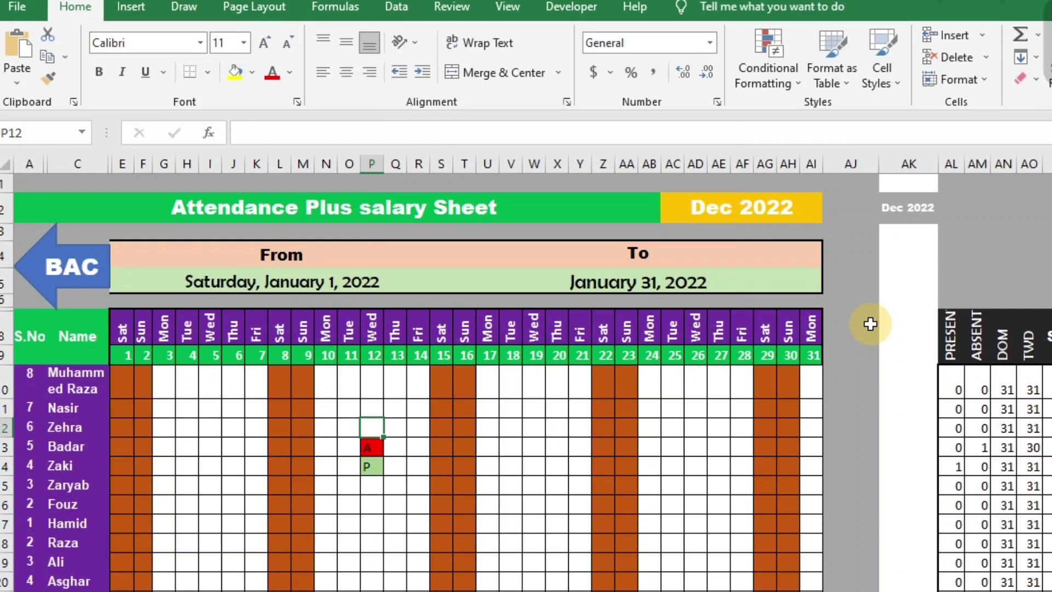
Put L in P12 and a two-line entry (P / ALKSDFJ) in Q12
type("L")
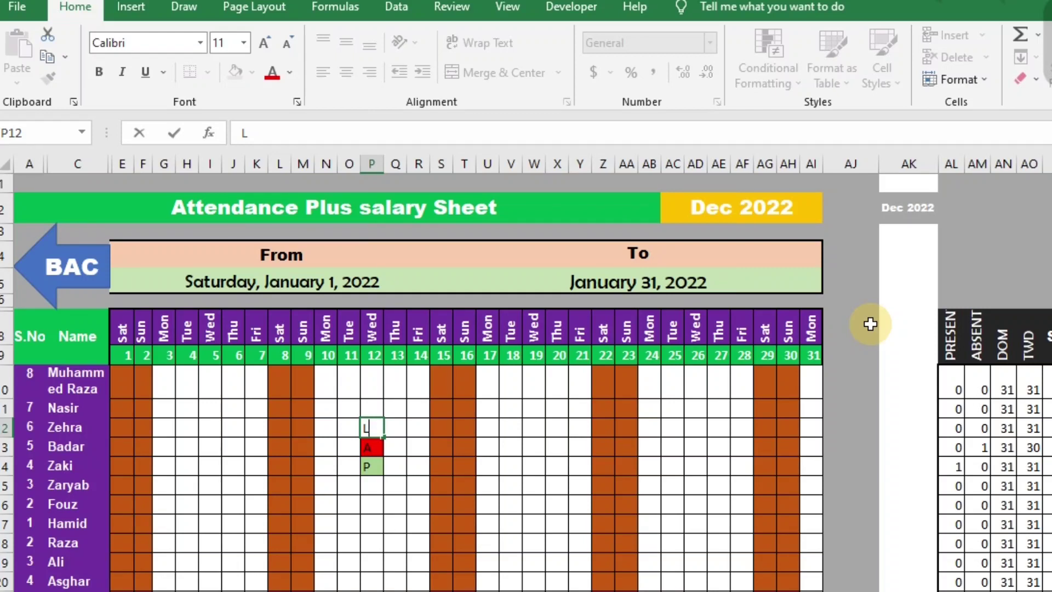
key("ctrl+Return")
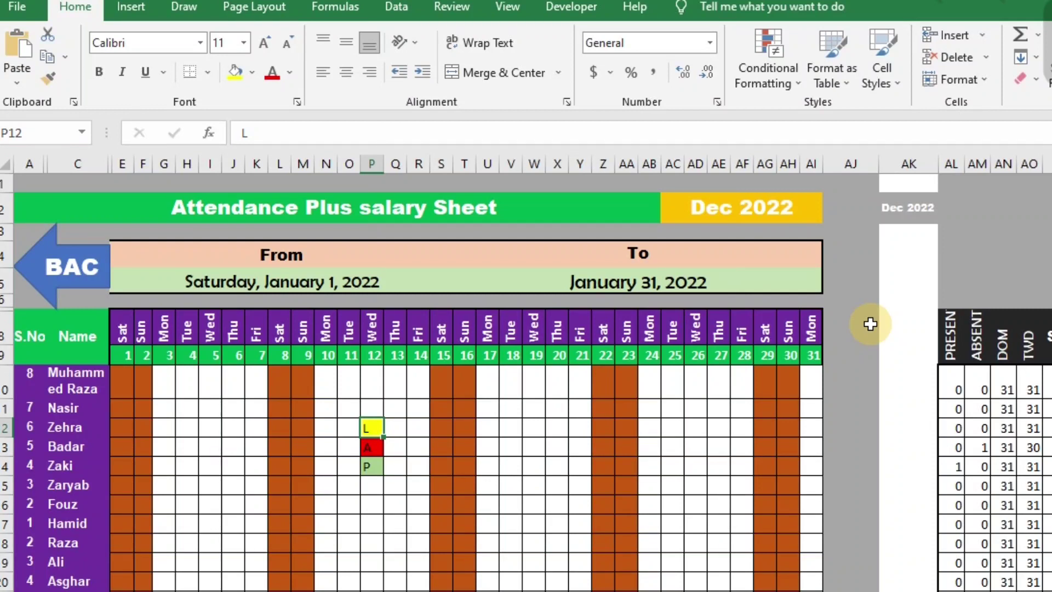
key("alt+Return")
key("Right")
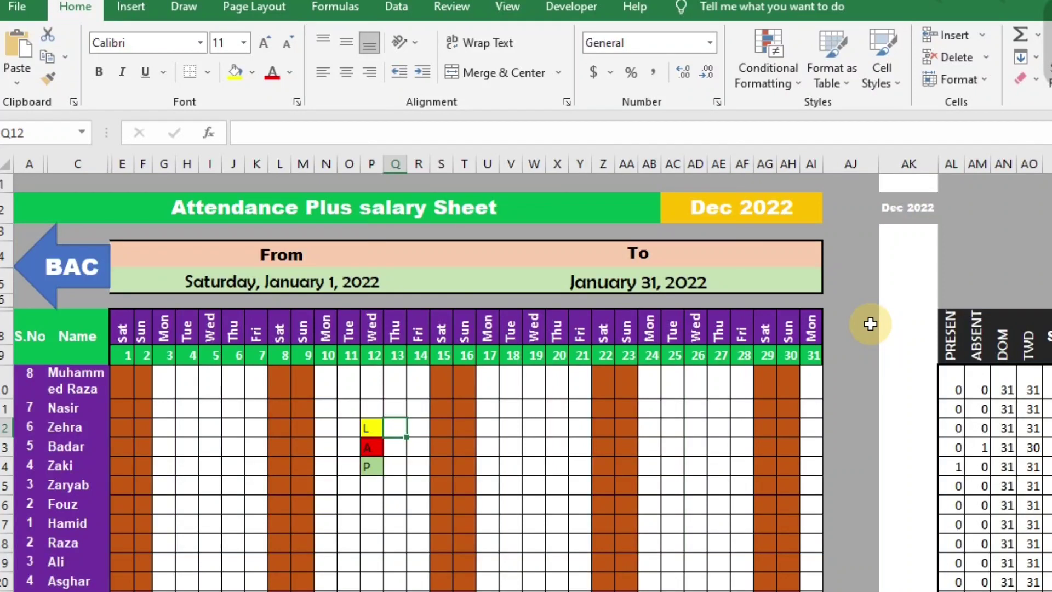
type("P")
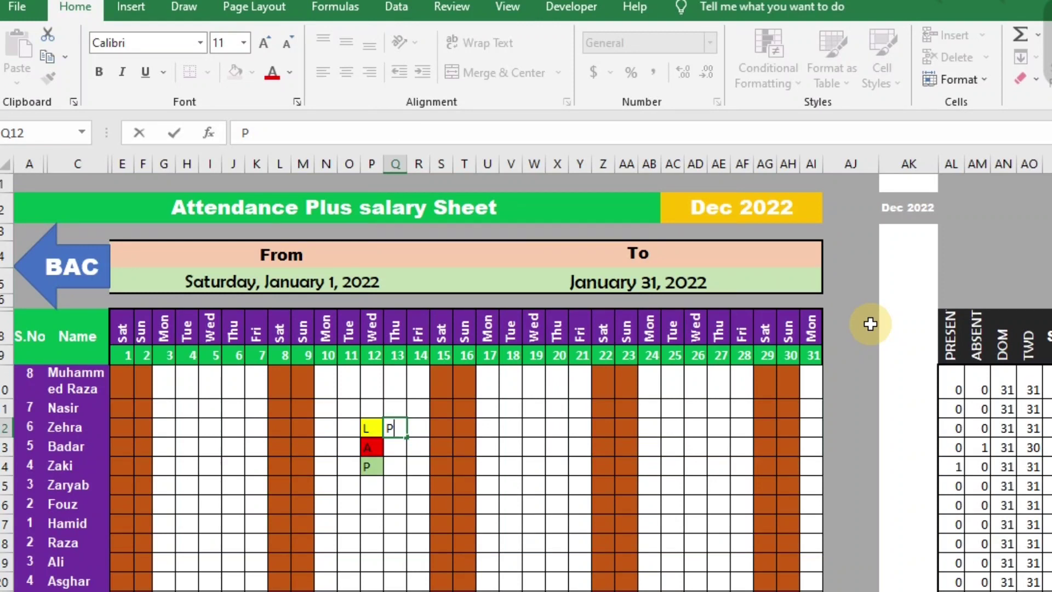
key("alt+Return")
type("A")
type("LKSDFJ")
key("Return")
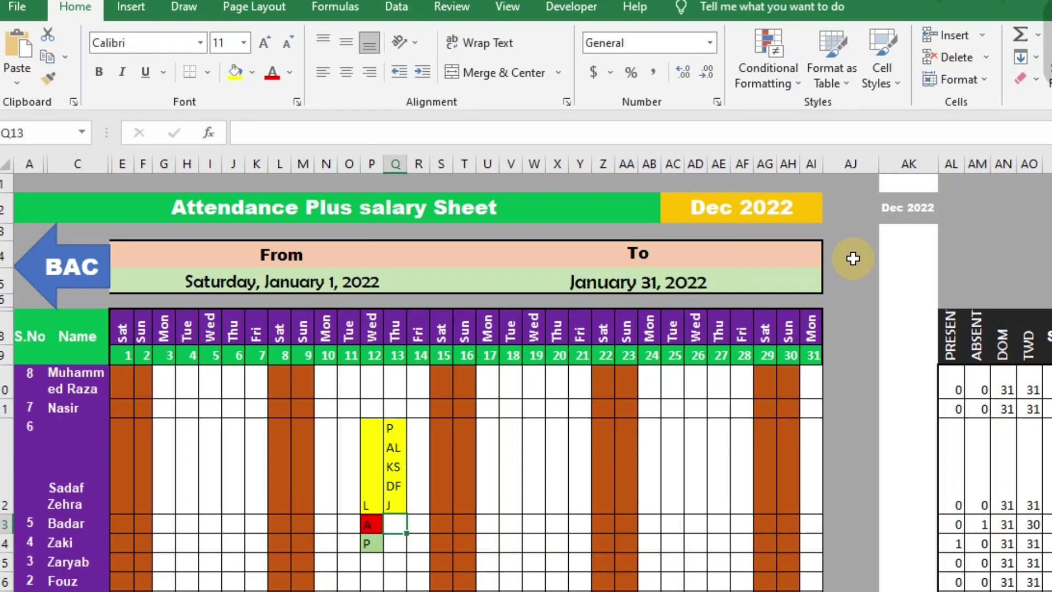
Undo the Q12 entry, the P12 L mark and P13's change to A
key("ctrl+z")
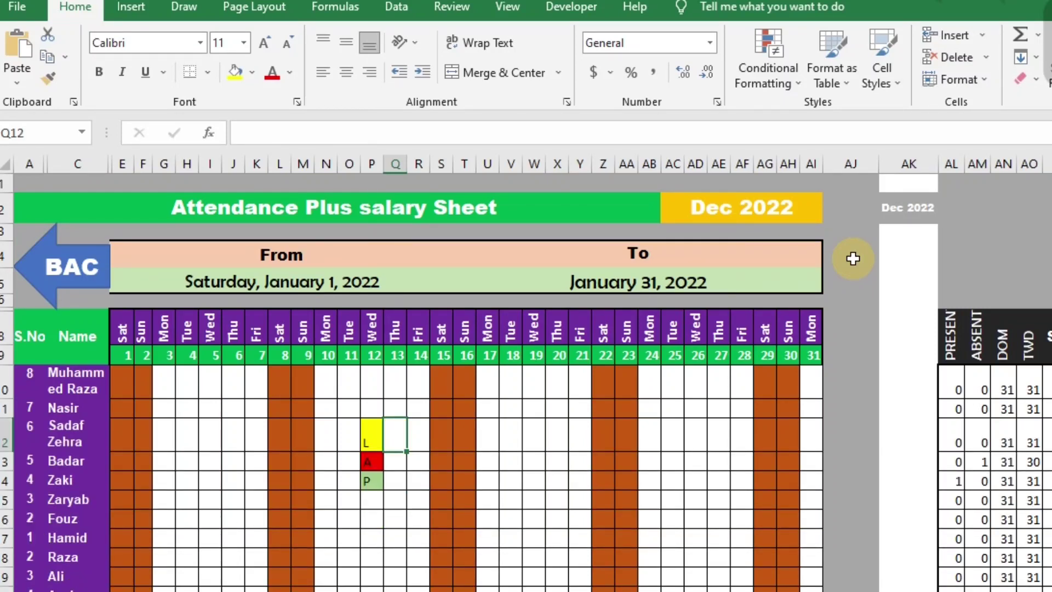
key("ctrl+z")
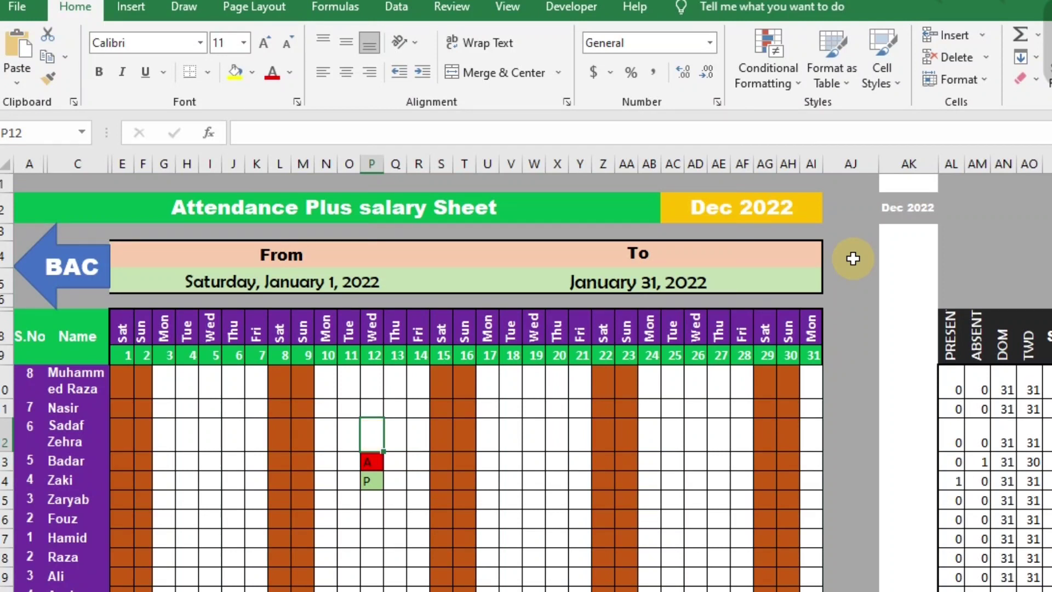
key("ctrl+z")
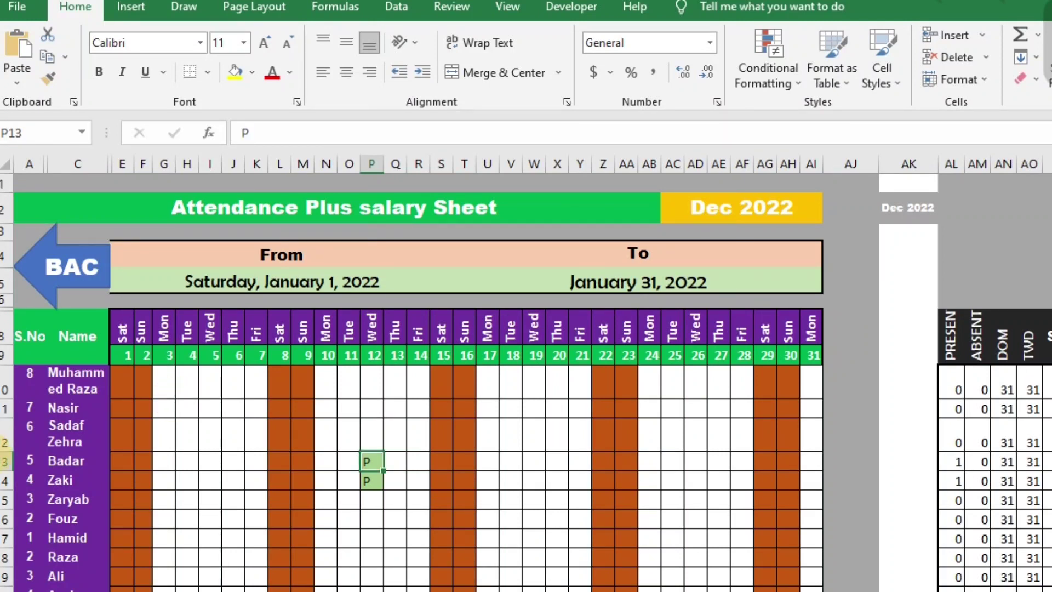
left_click(5, 451)
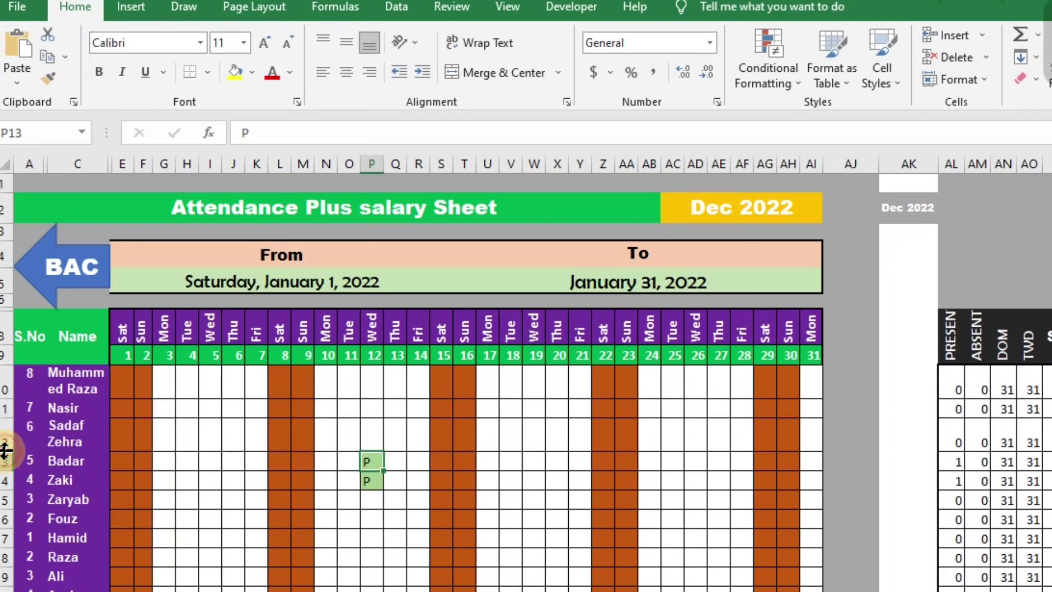
Turn off Wrap Text for the name in C12
double_click(87, 441)
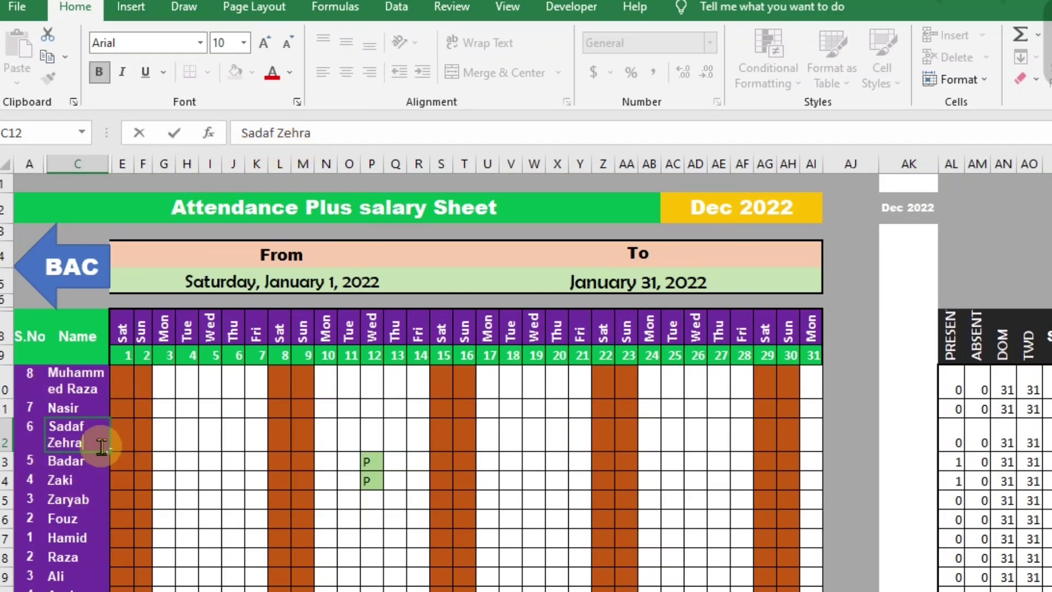
left_click(63, 463)
left_click(69, 434)
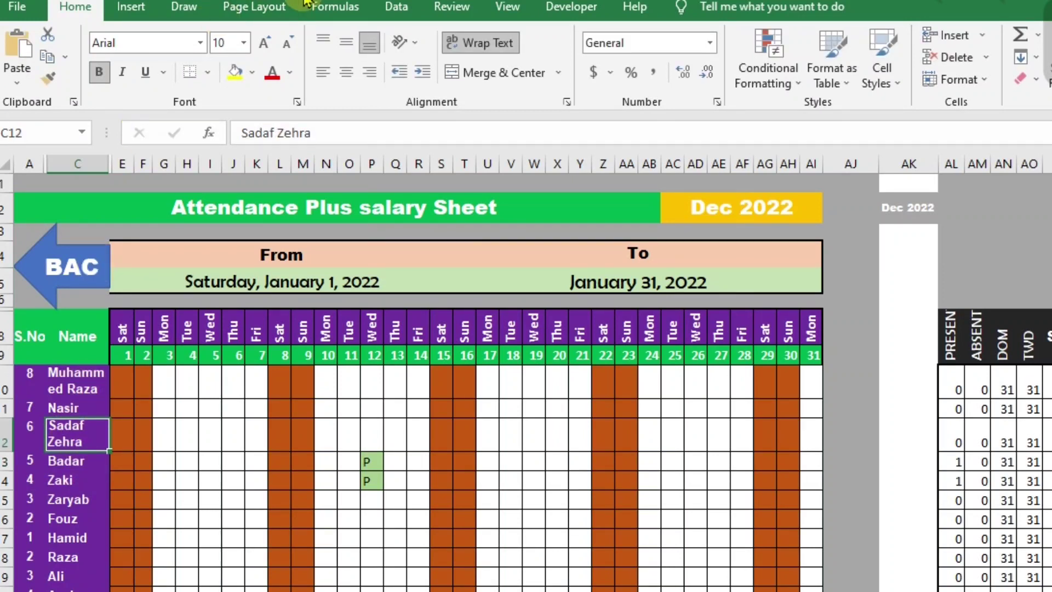
left_click(474, 44)
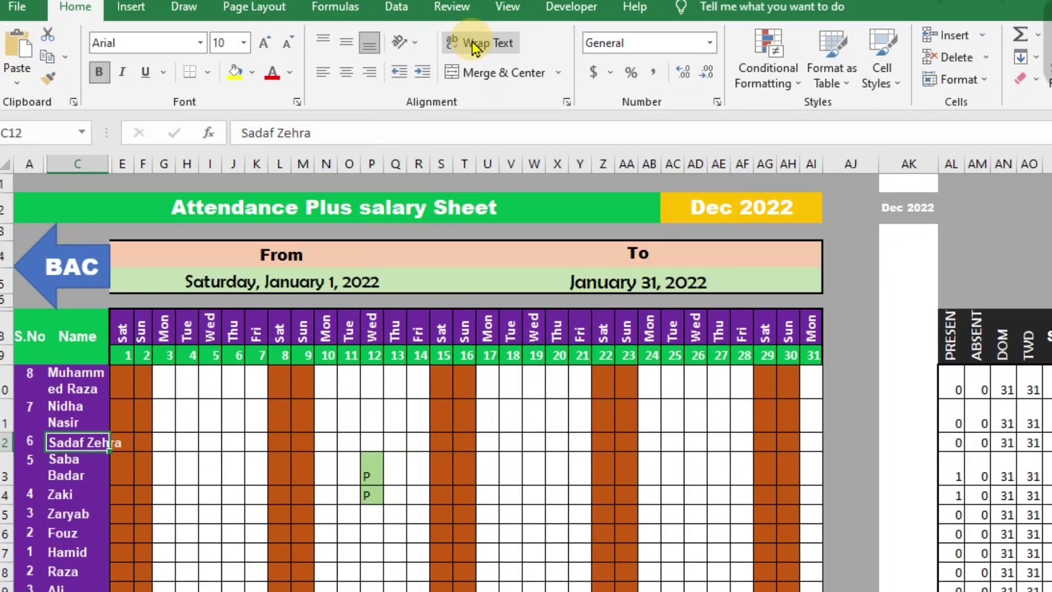
Replace the name in C11 with just the employee's first name
left_click(86, 424)
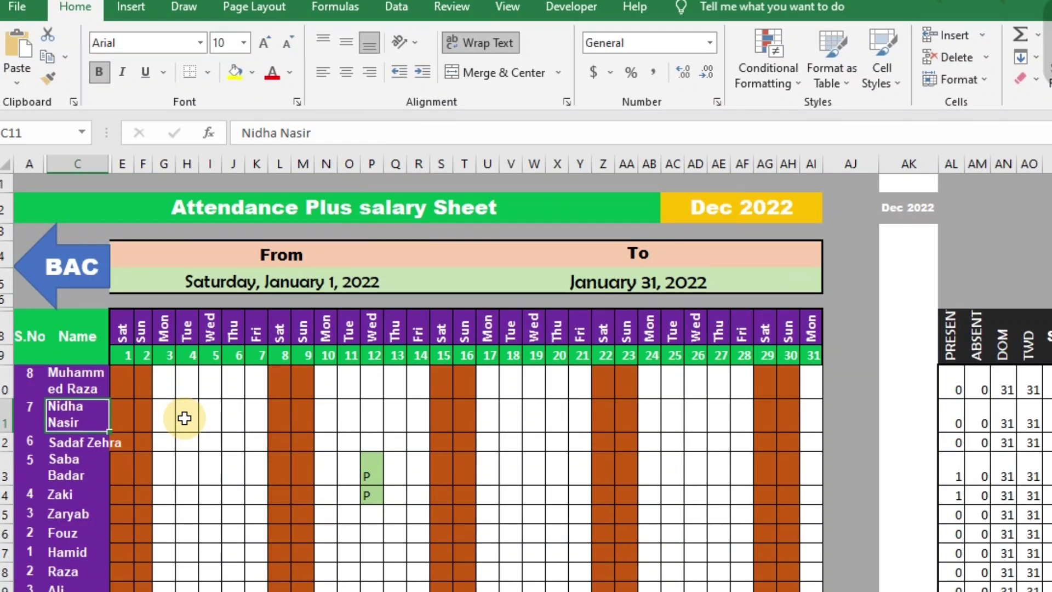
type("Nidha")
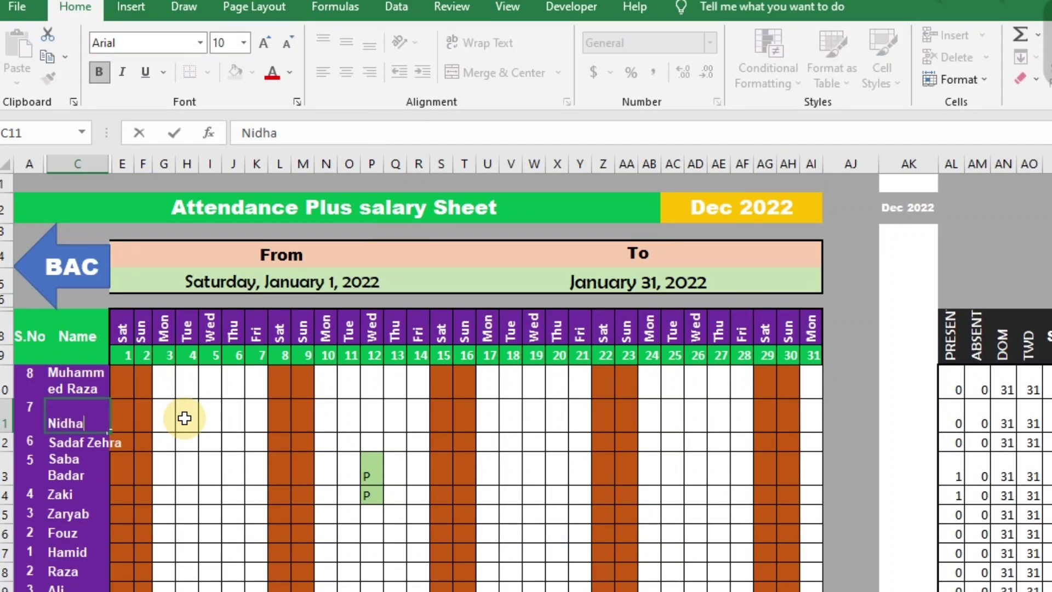
key("Return")
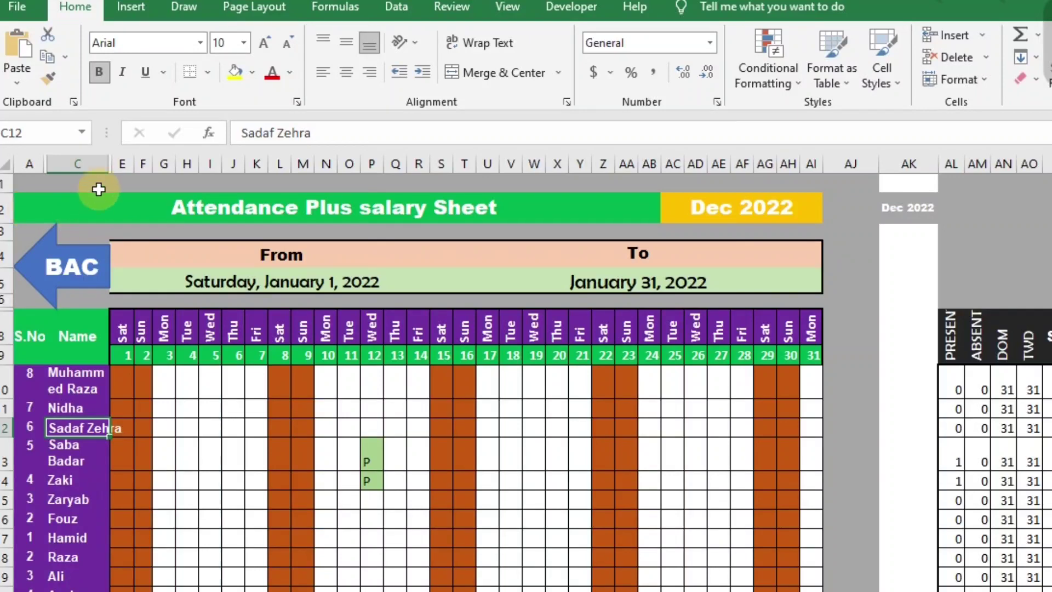
Auto-fit column C and toggle Wrap Text off for rows 10 down to the last employee
left_click_drag(106, 166, 106, 166)
double_click(105, 166)
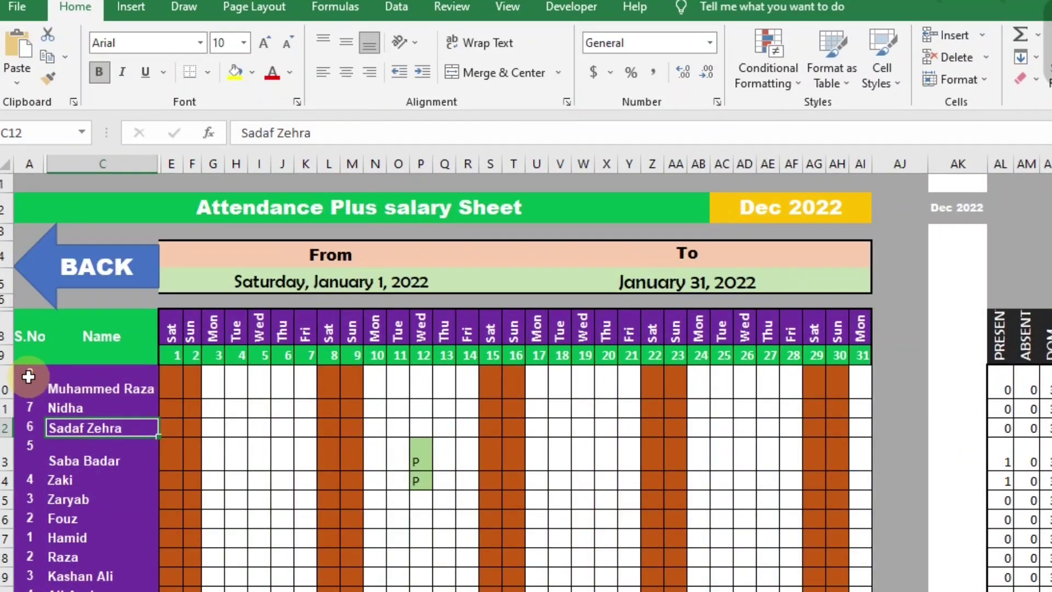
left_click(5, 374)
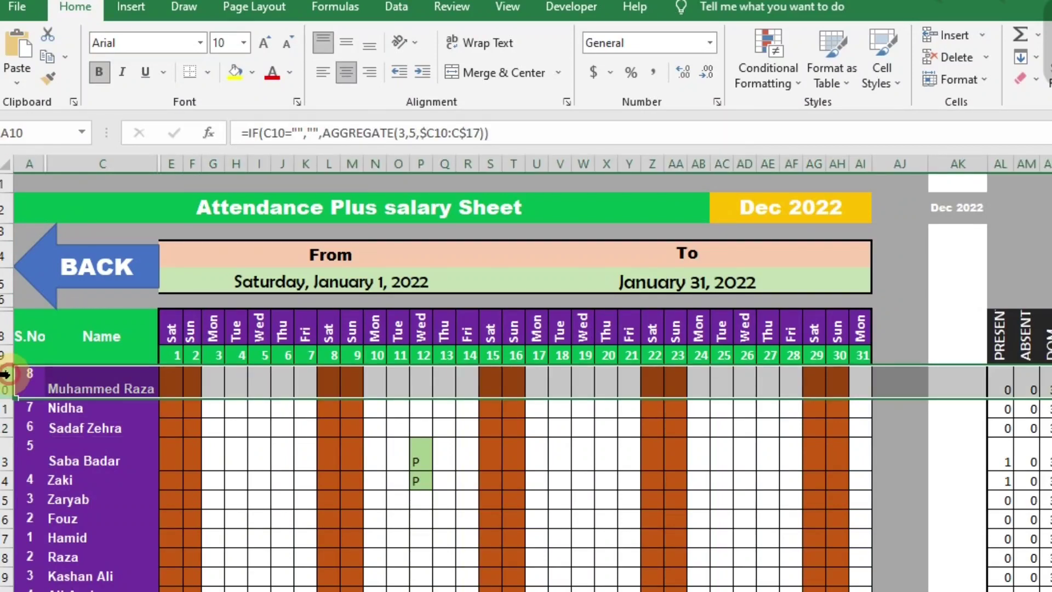
key("ctrl+shift+Down")
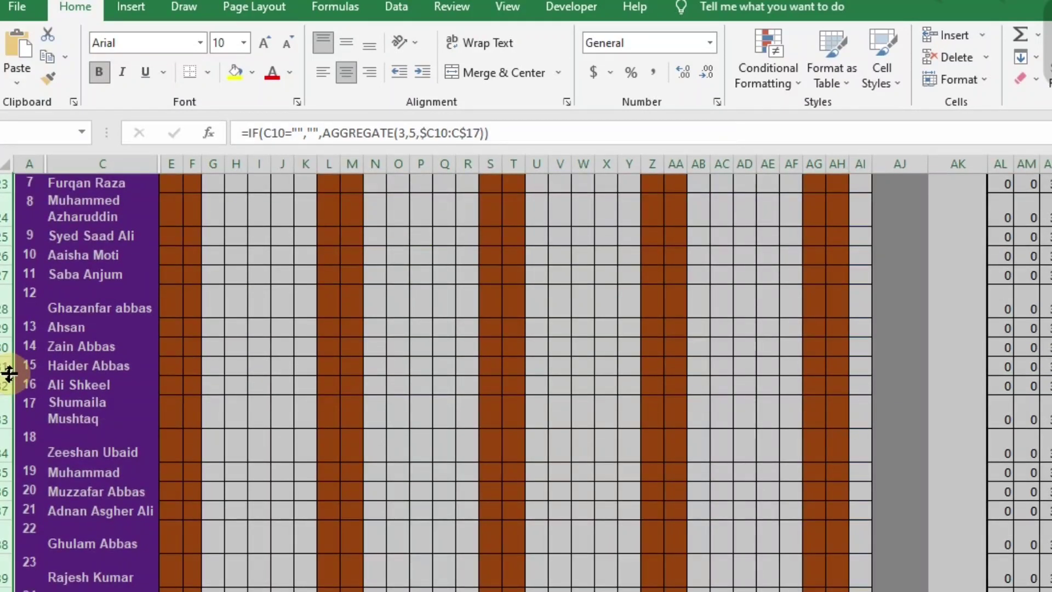
left_click(482, 44)
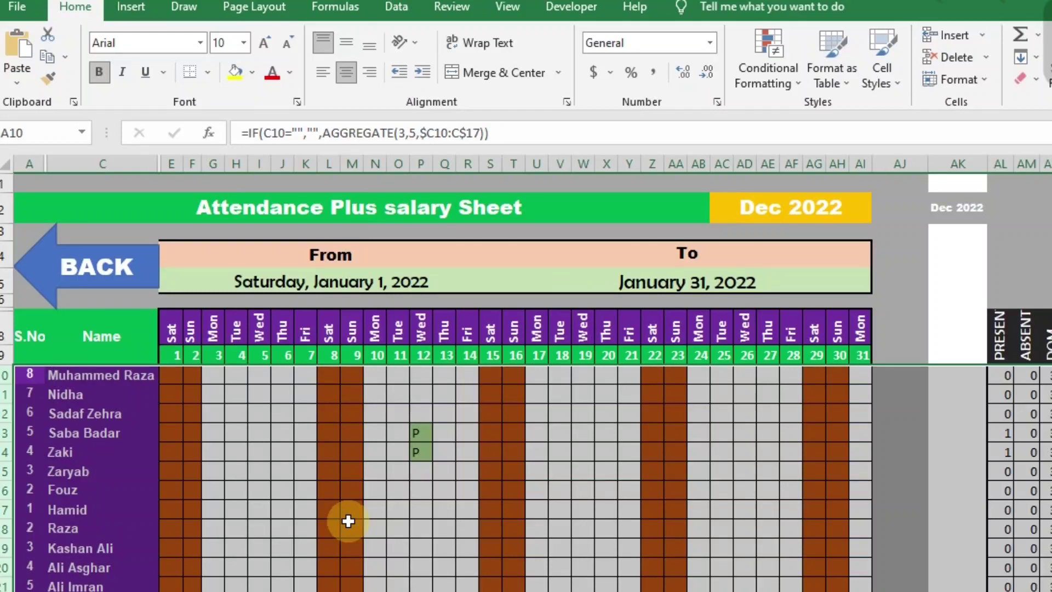
left_click(423, 434)
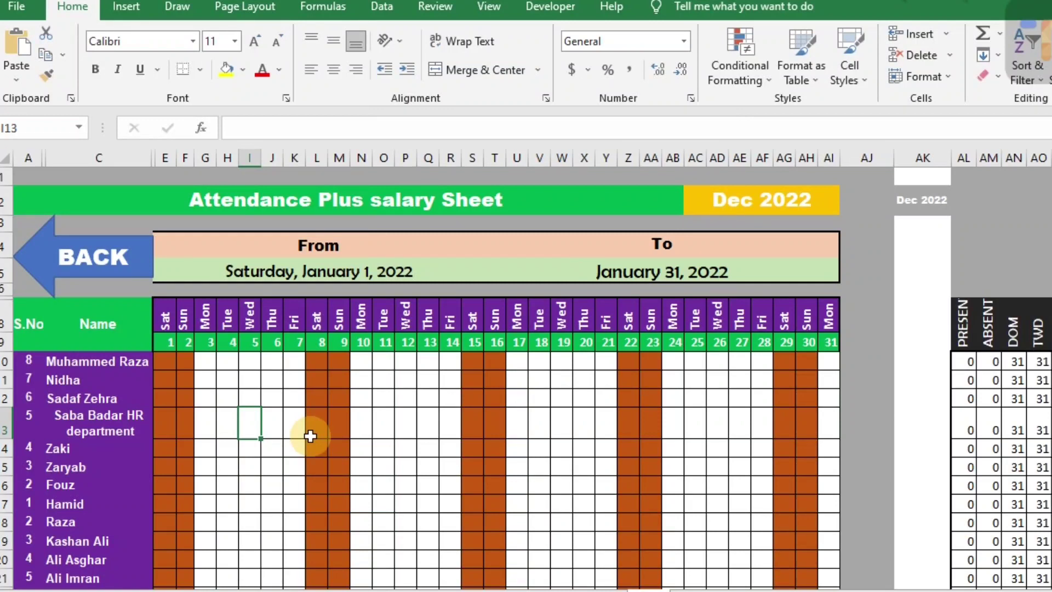
Uncheck 'After pressing Enter, move selection' in Excel Options > Advanced
left_click(22, 7)
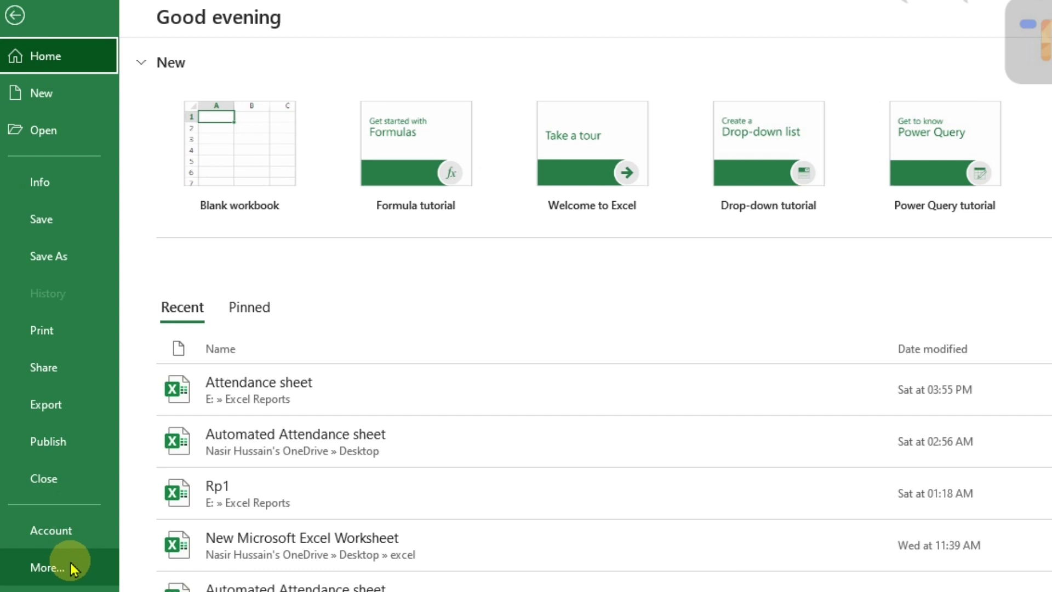
left_click(73, 568)
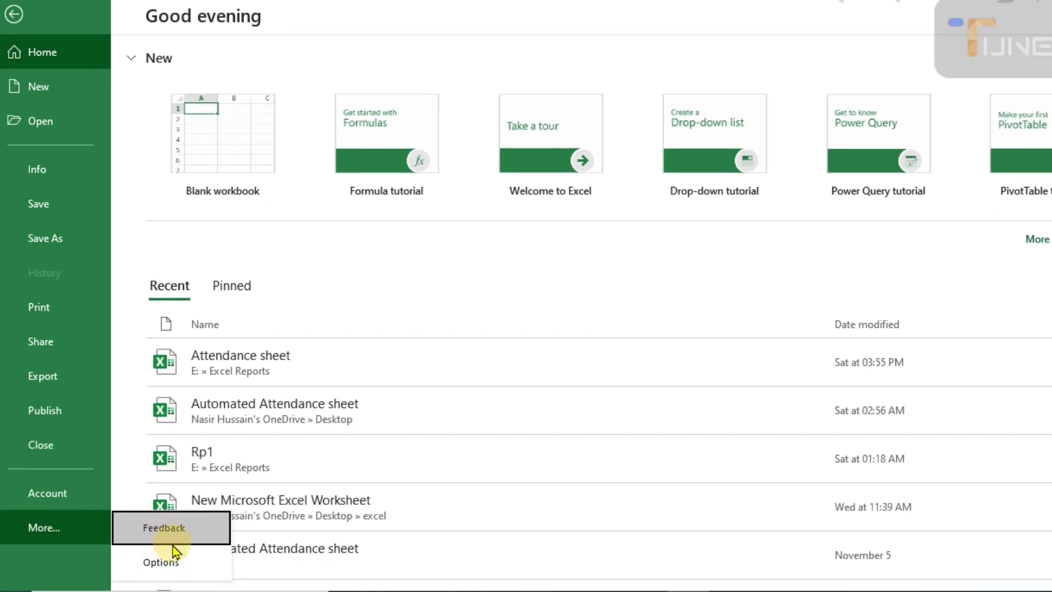
left_click(164, 565)
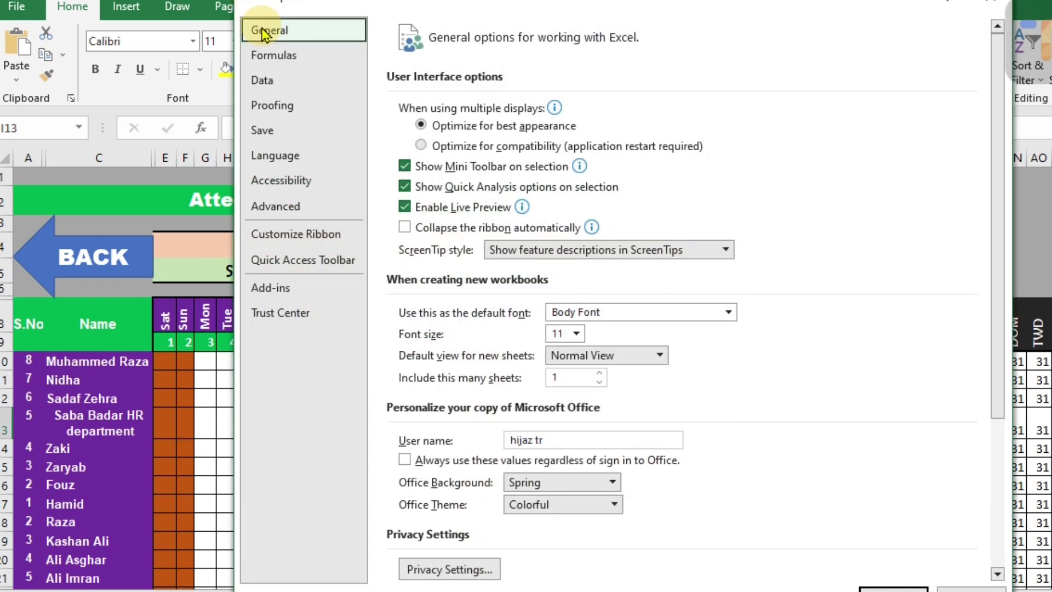
left_click(284, 209)
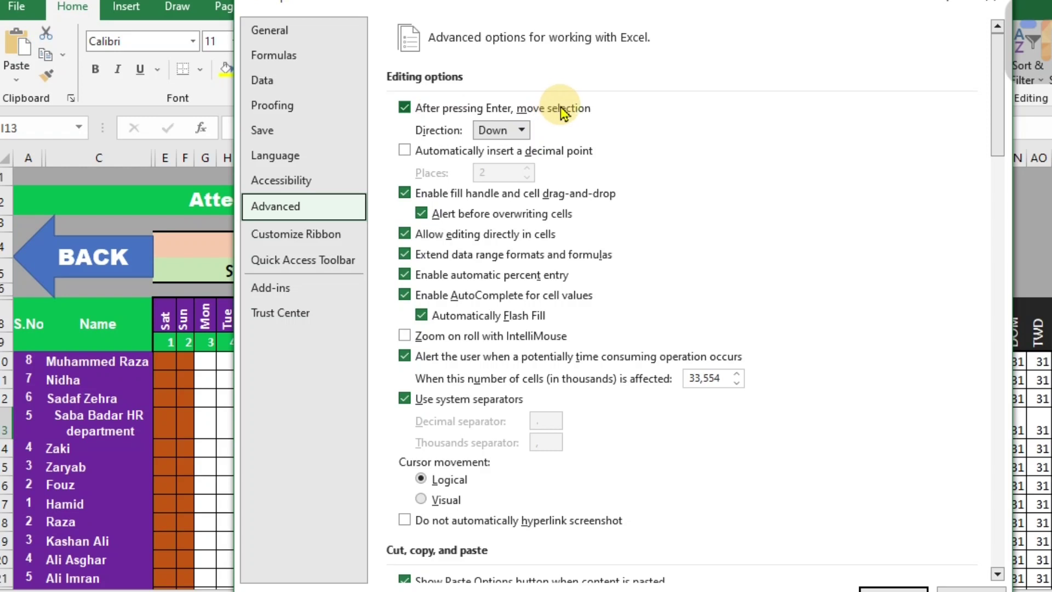
left_click(405, 107)
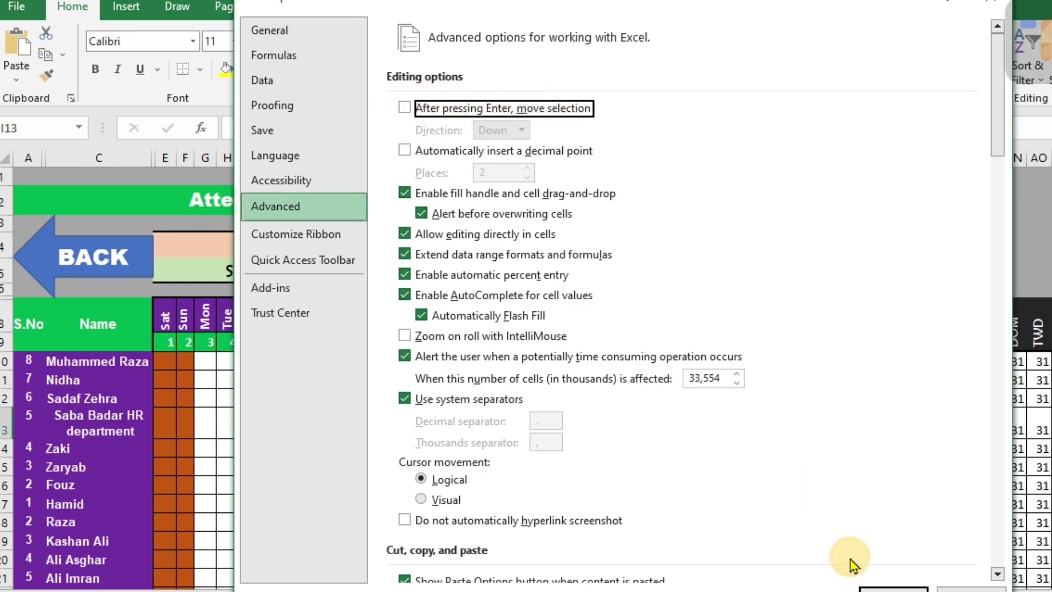
left_click(887, 585)
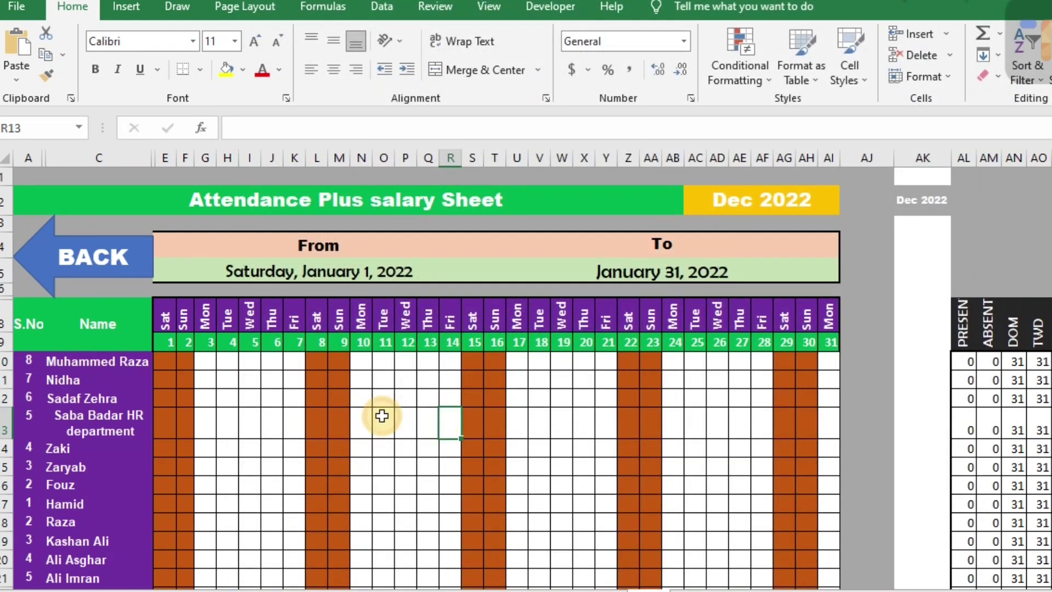
Enter L in O13 for day 11, replacing some test text
left_click(377, 421)
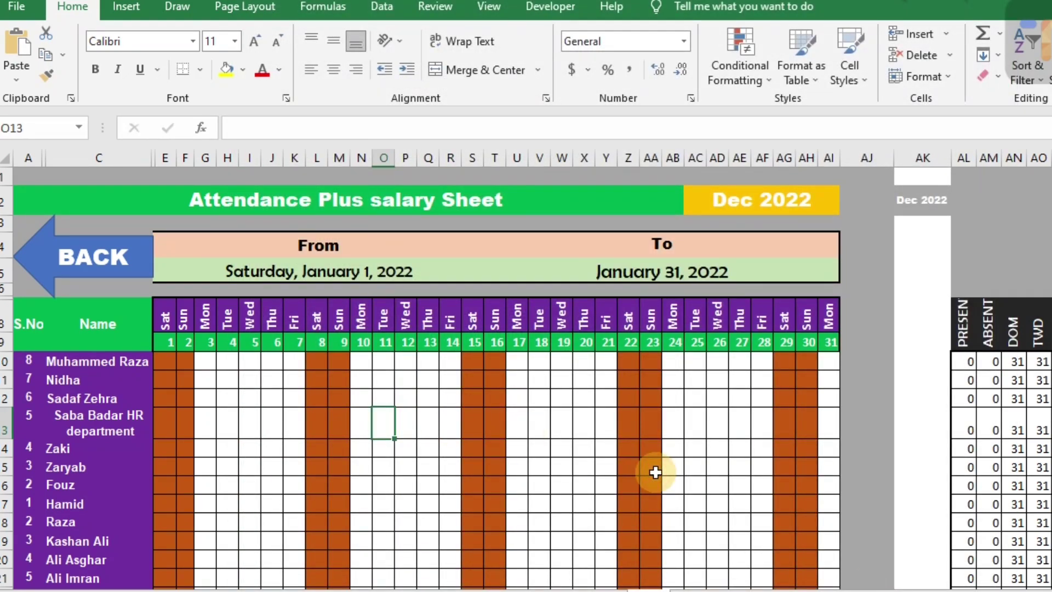
type("skjfjlaksdfjla")
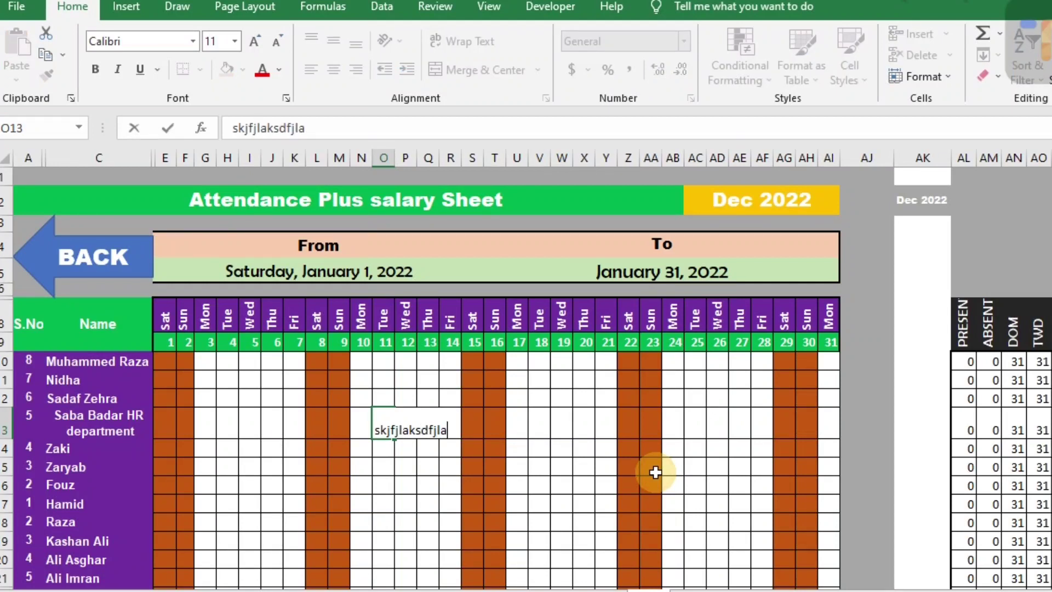
key("ctrl+Return")
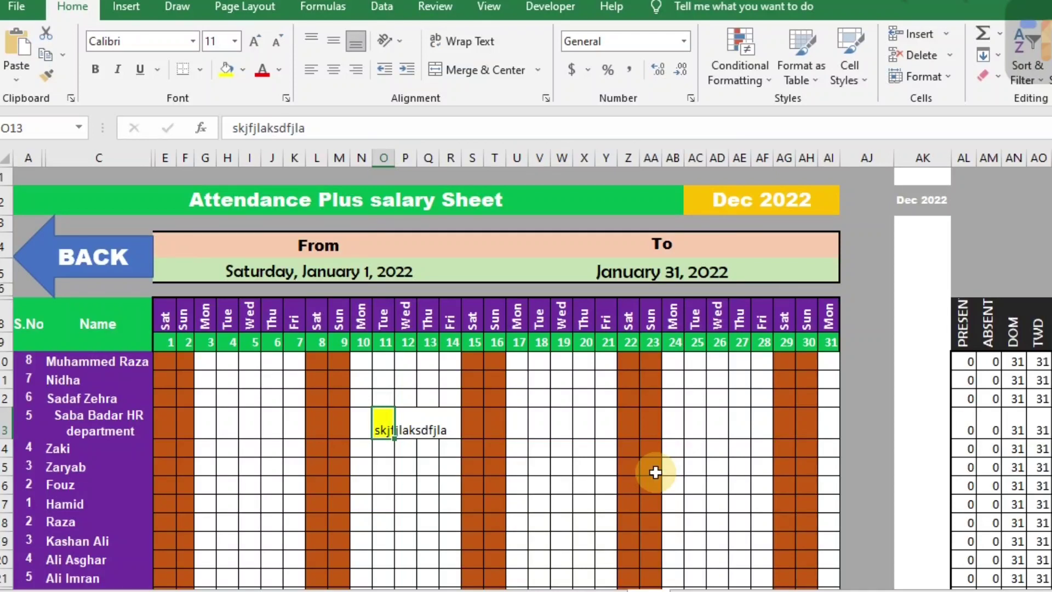
key("BackSpace")
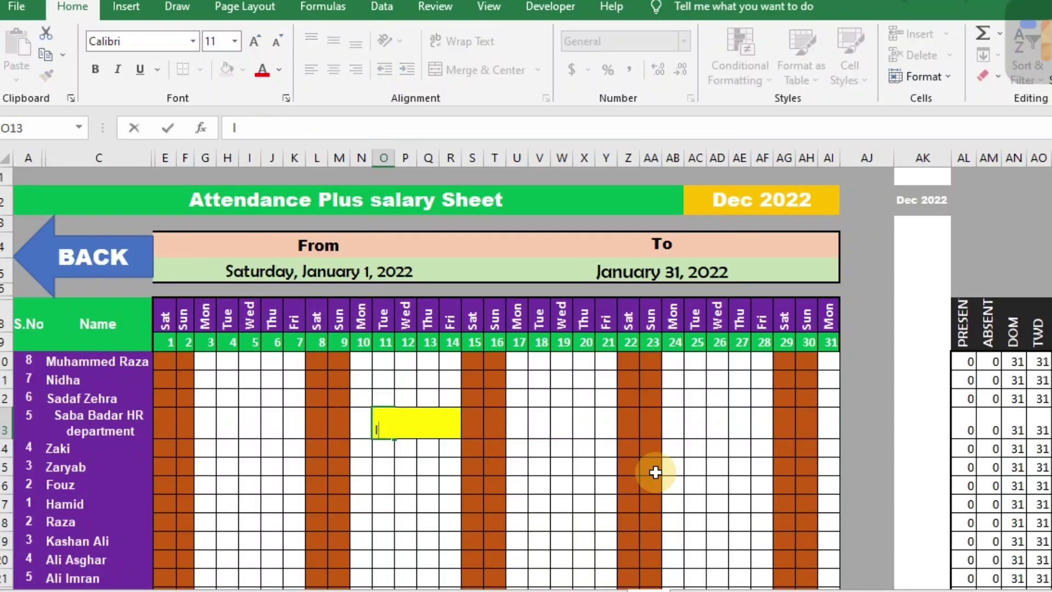
key("BackSpace")
type("L")
key("ctrl+Return")
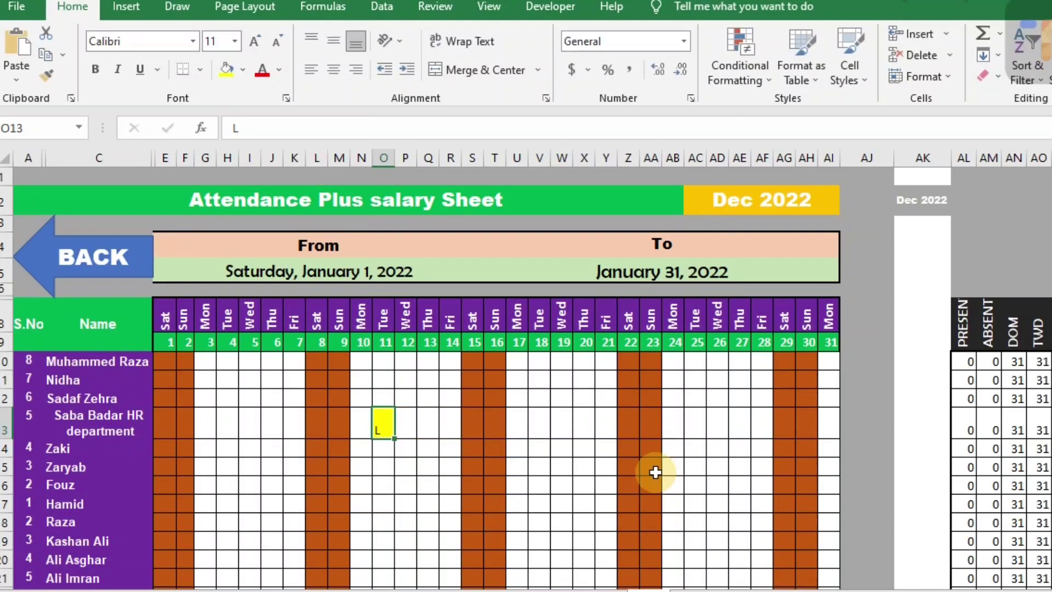
Mark O14 as P for day 11, overwriting an initial H
key("Down")
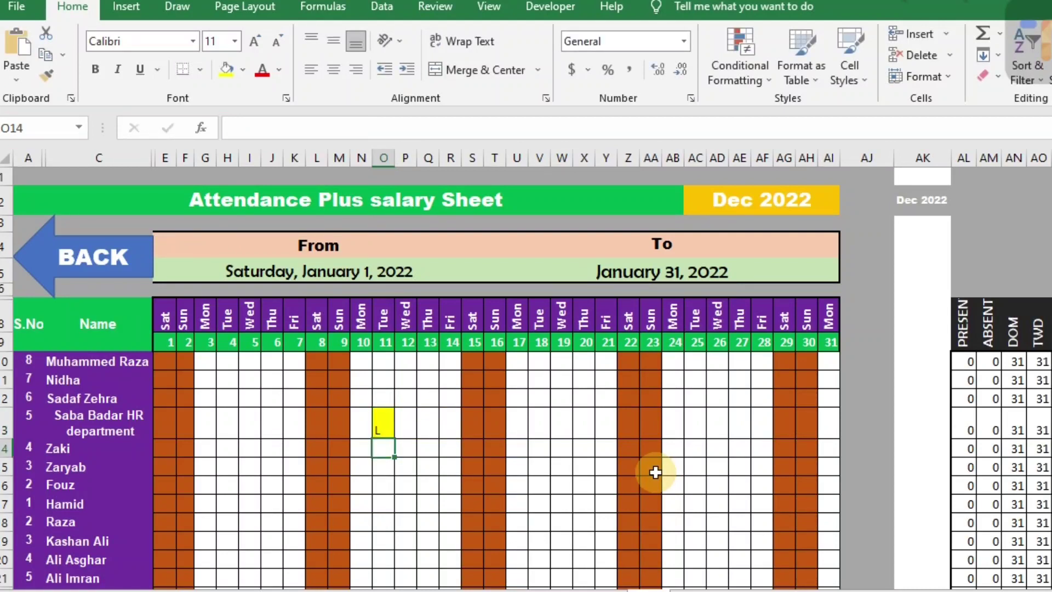
type("H")
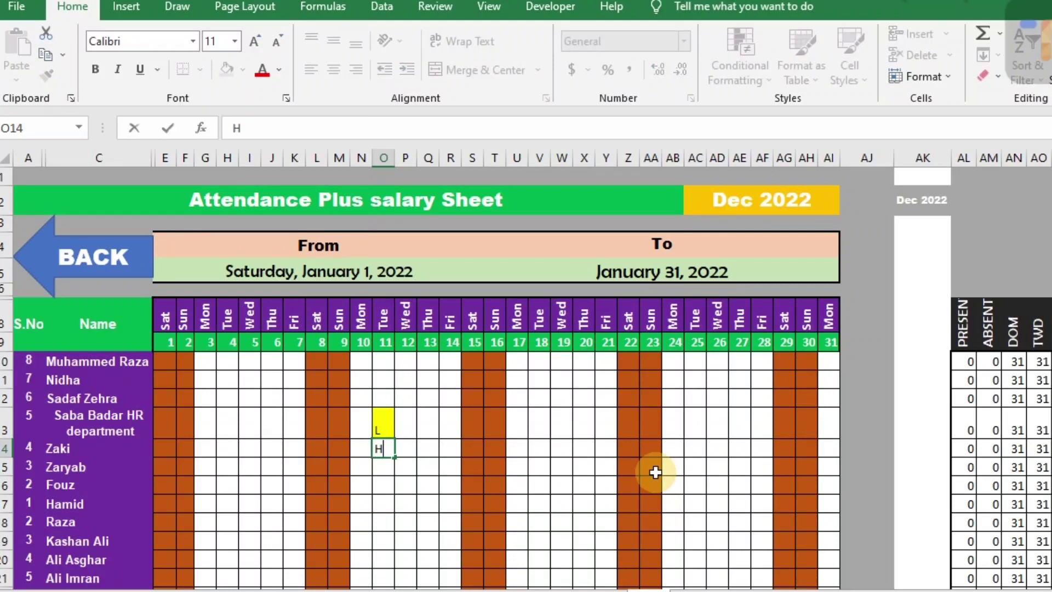
key("ctrl+Return")
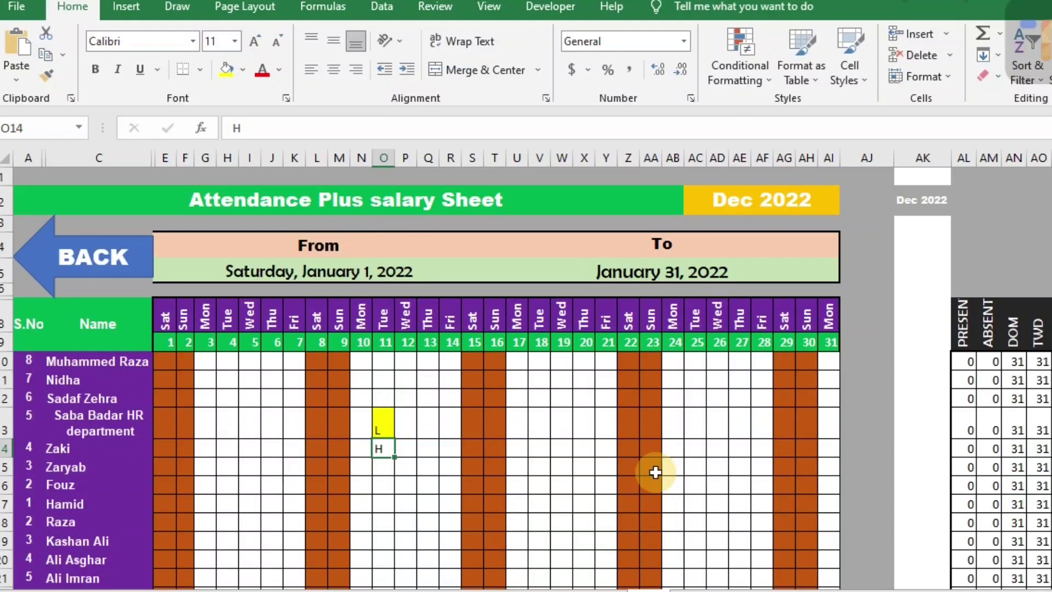
type("P")
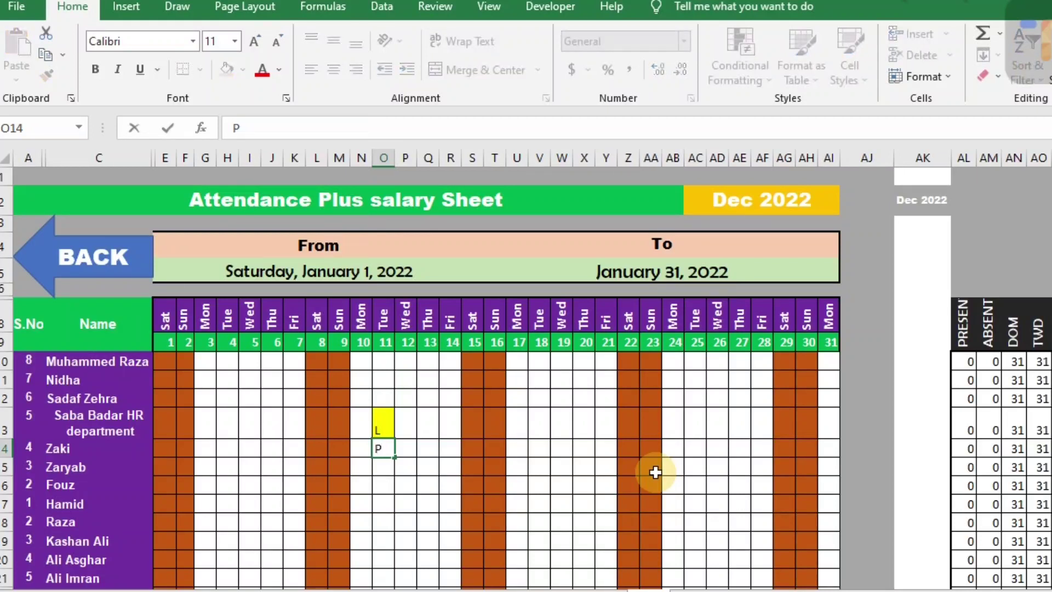
key("ctrl+Return")
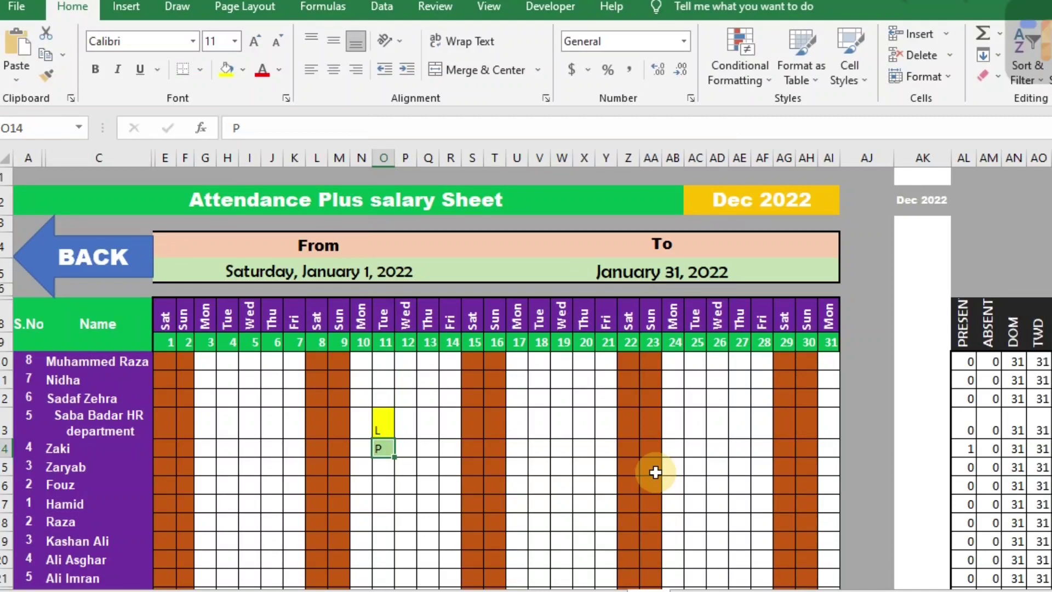
Re-enable 'After pressing Enter, move selection' with Direction set to Right
left_click(30, 13)
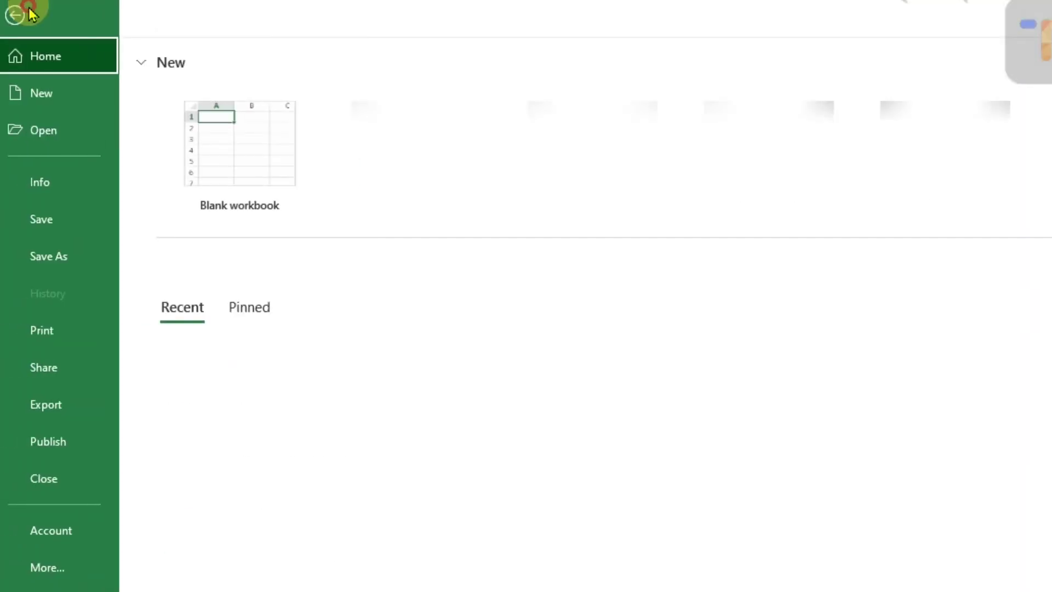
left_click(49, 568)
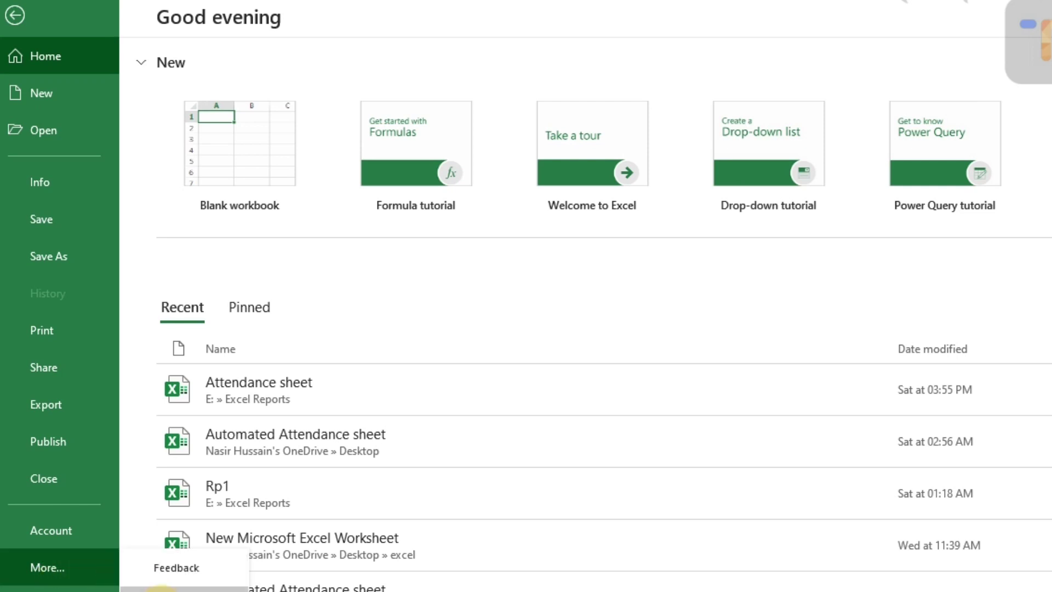
left_click(159, 588)
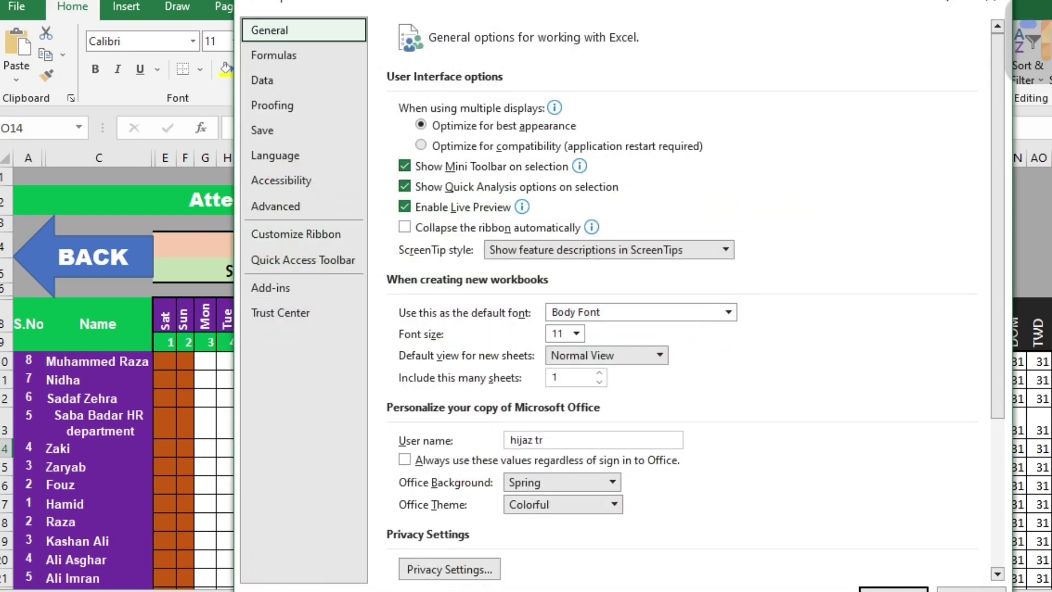
left_click(296, 206)
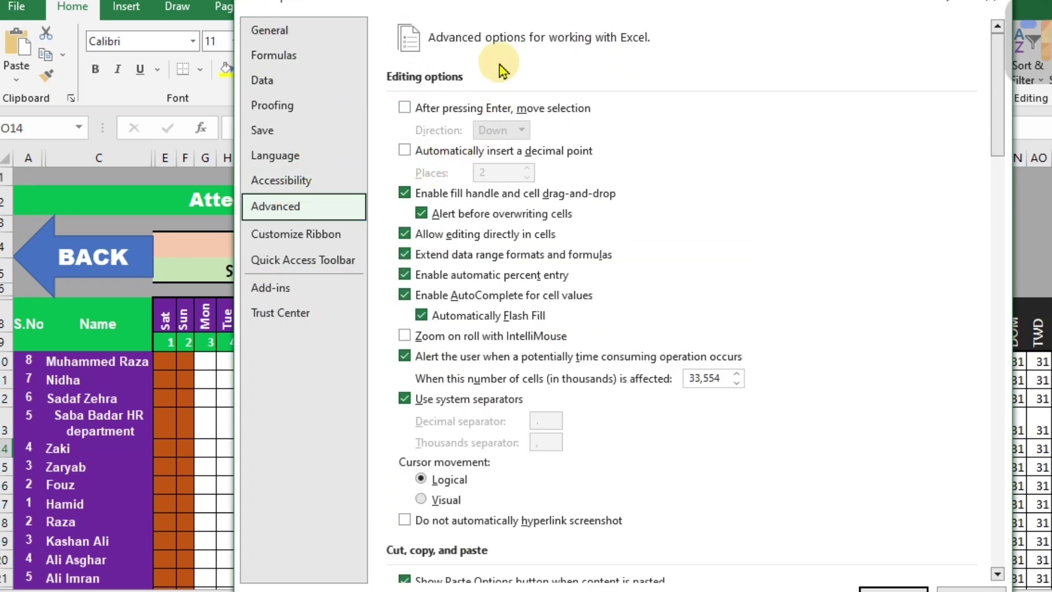
left_click(409, 110)
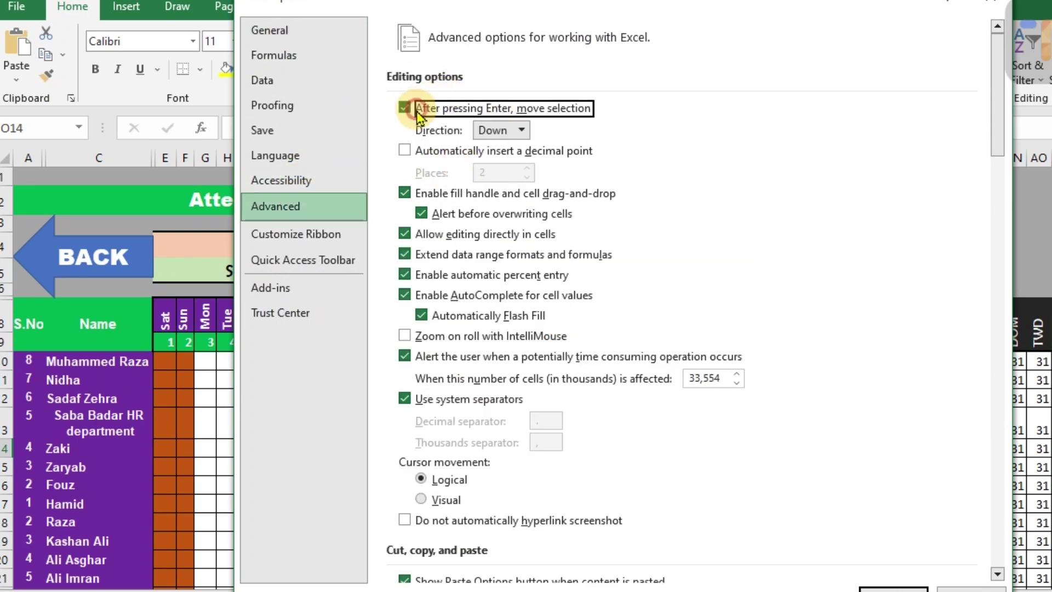
left_click(519, 130)
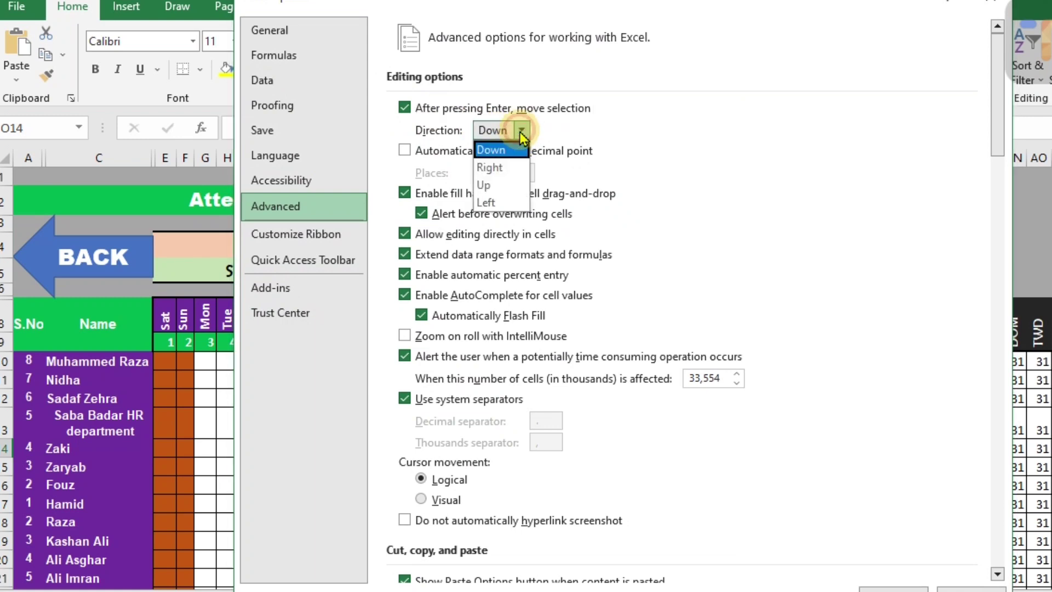
left_click(503, 168)
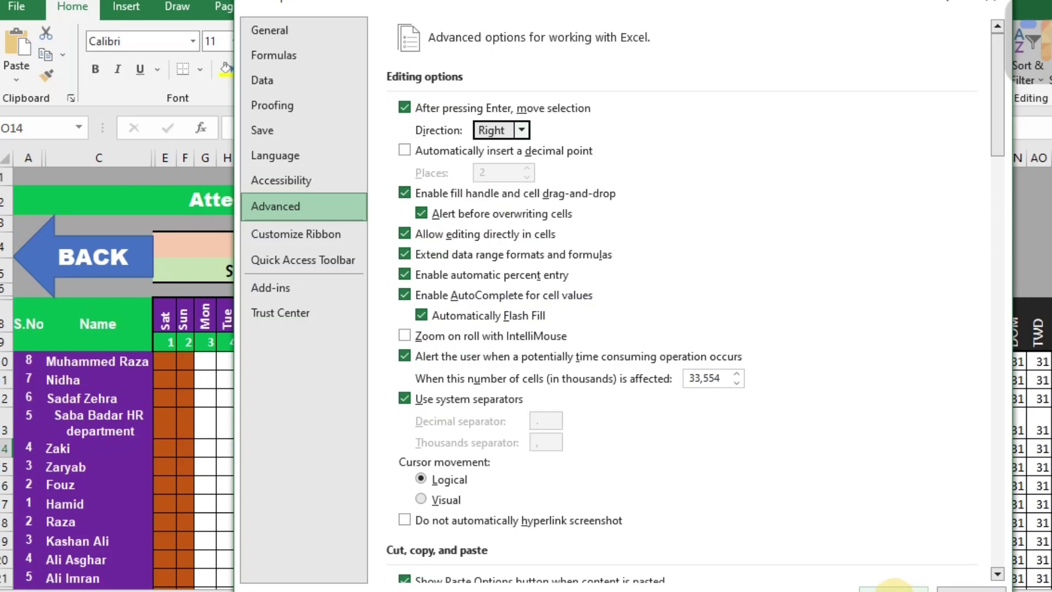
left_click(893, 584)
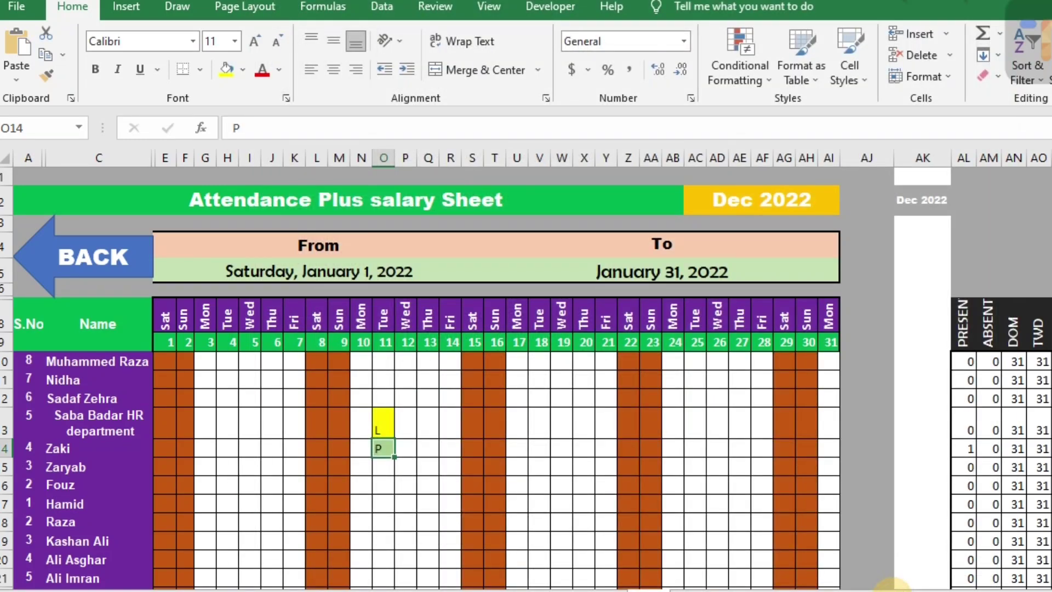
Enter P, P, P, H and A across P14–T14 for days 12–16
key("Return")
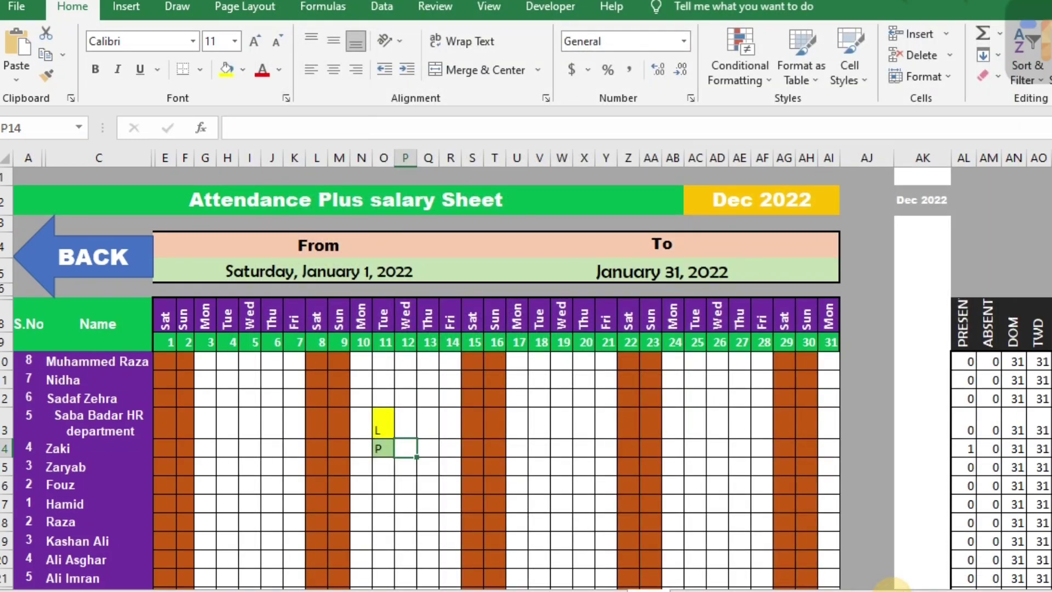
type("P")
key("Return")
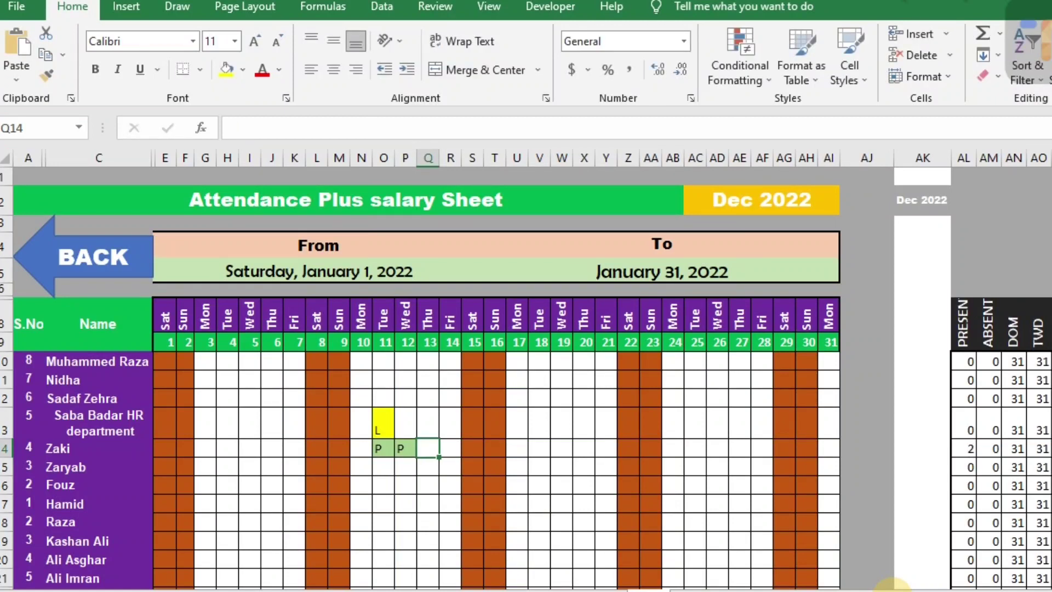
type("P")
key("Return")
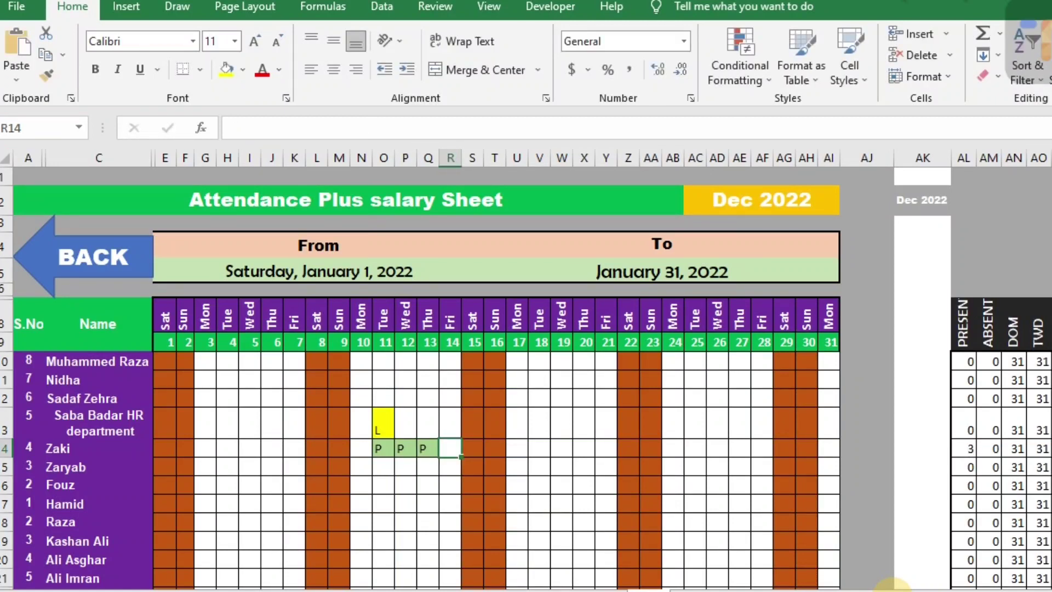
type("P")
key("Return")
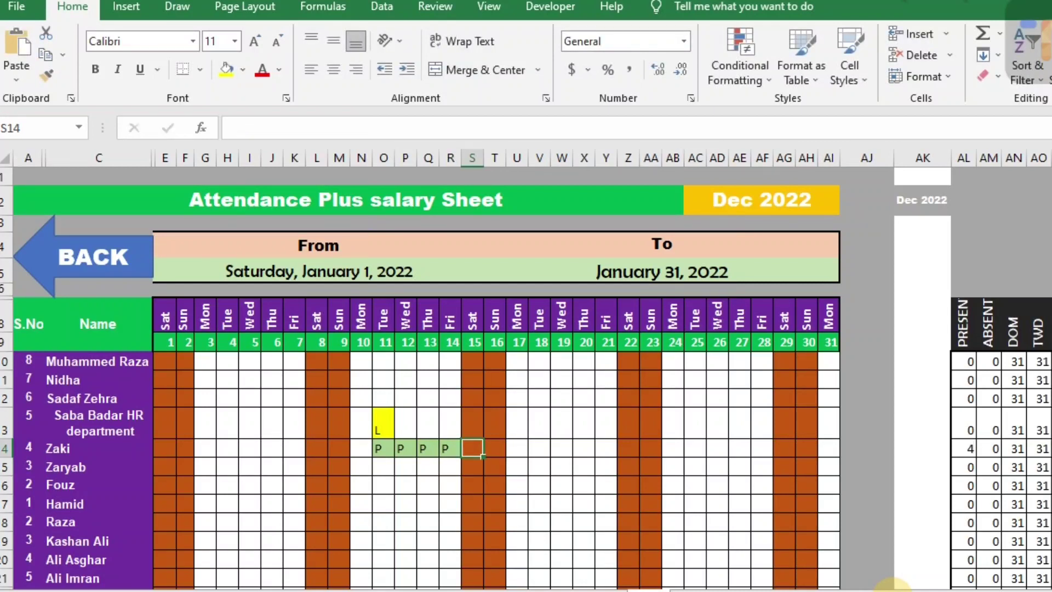
type("H")
key("Return")
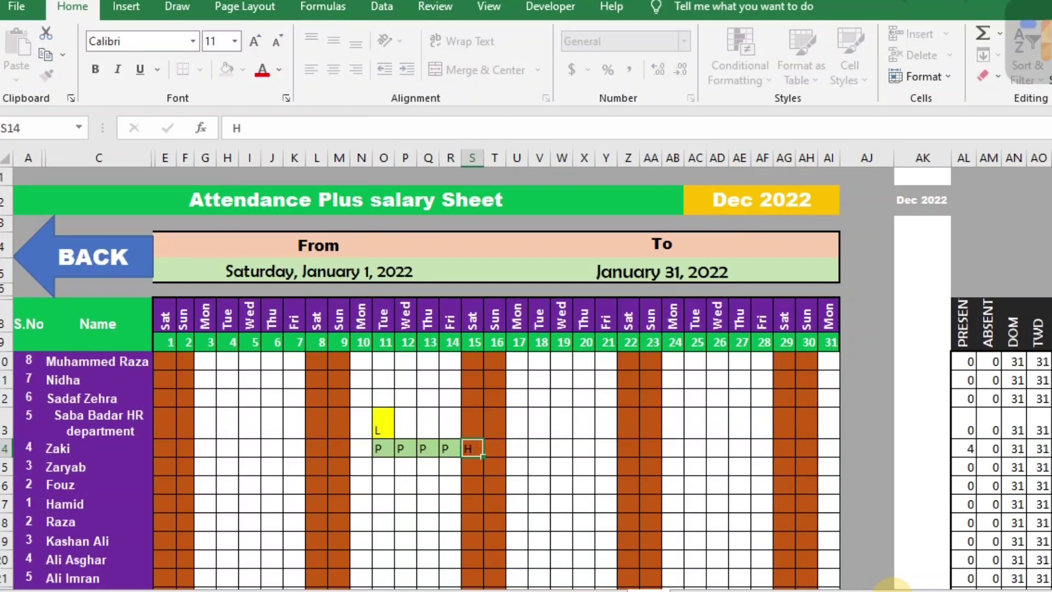
type("A")
key("Return")
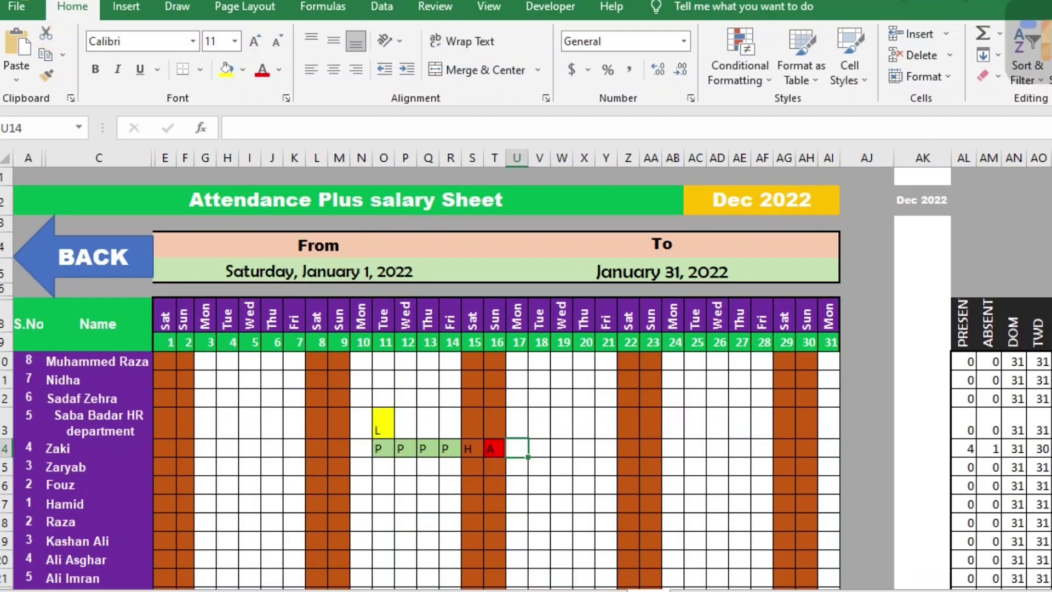
Change the Enter move-selection Direction from Right to Left in Options > Advanced
left_click(15, 6)
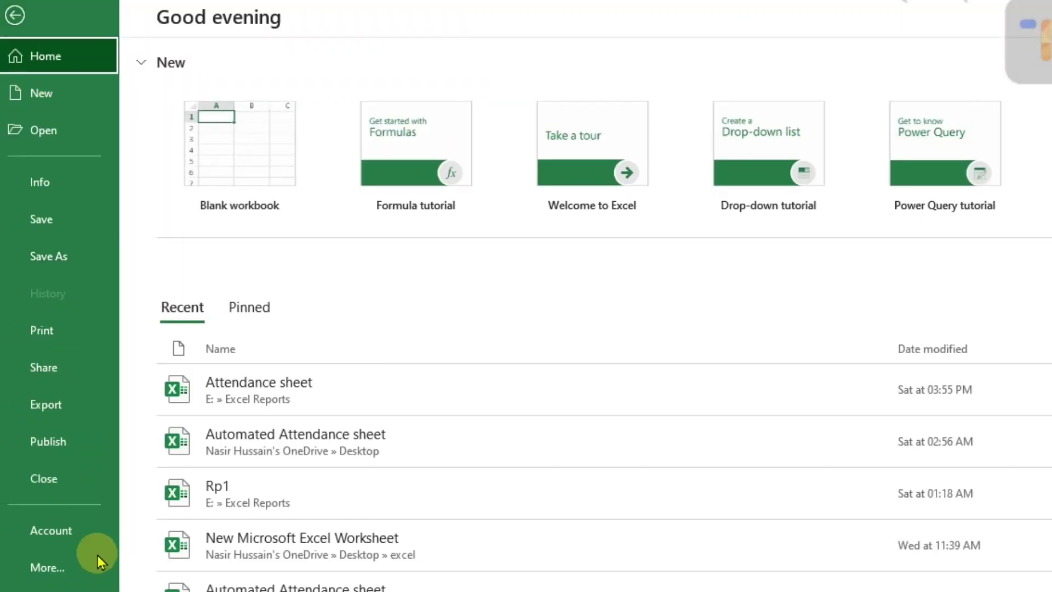
left_click(61, 573)
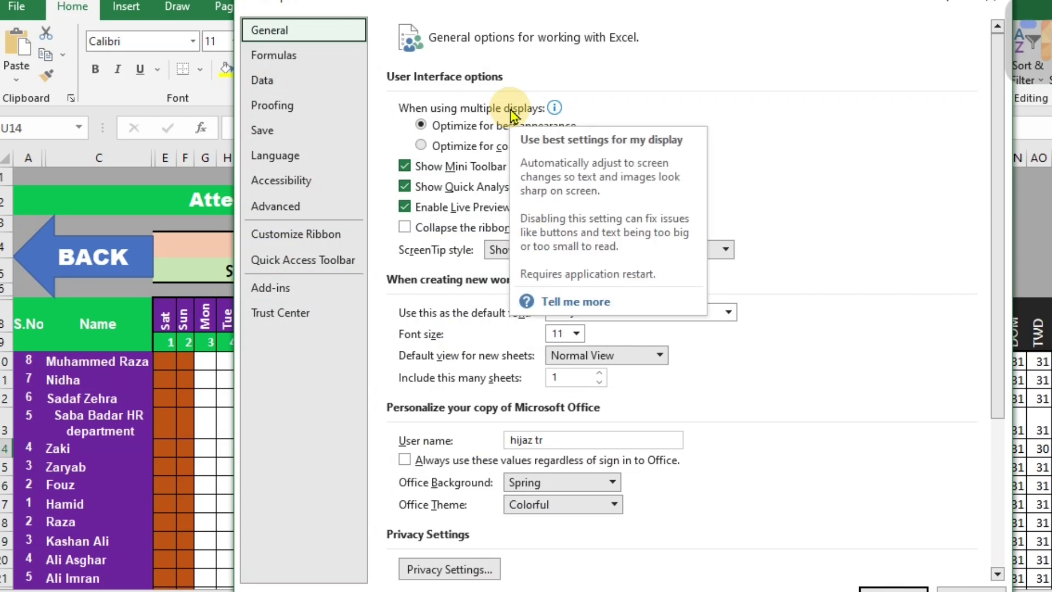
left_click(300, 208)
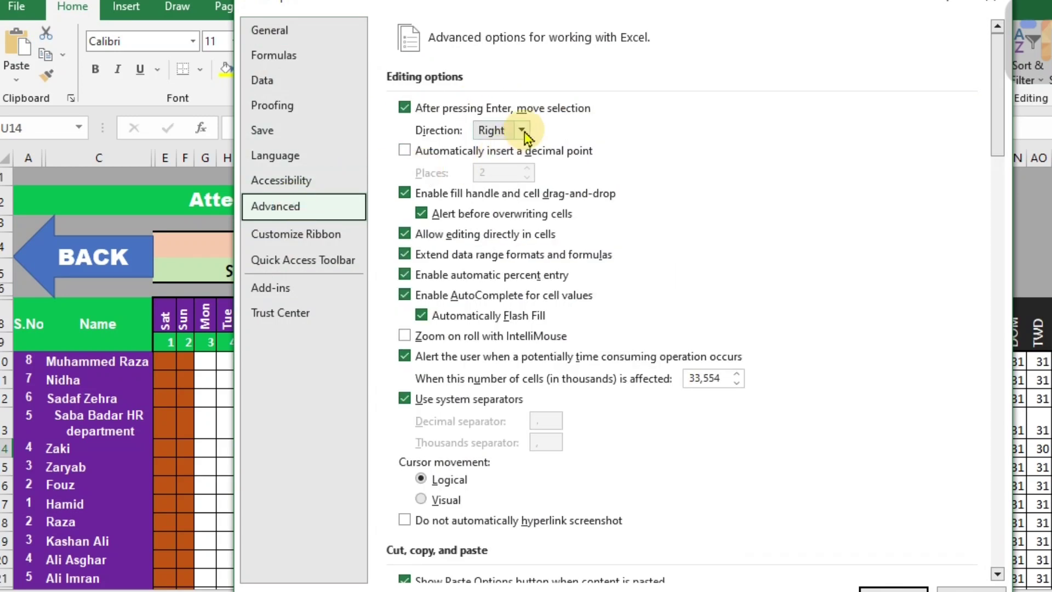
left_click(523, 131)
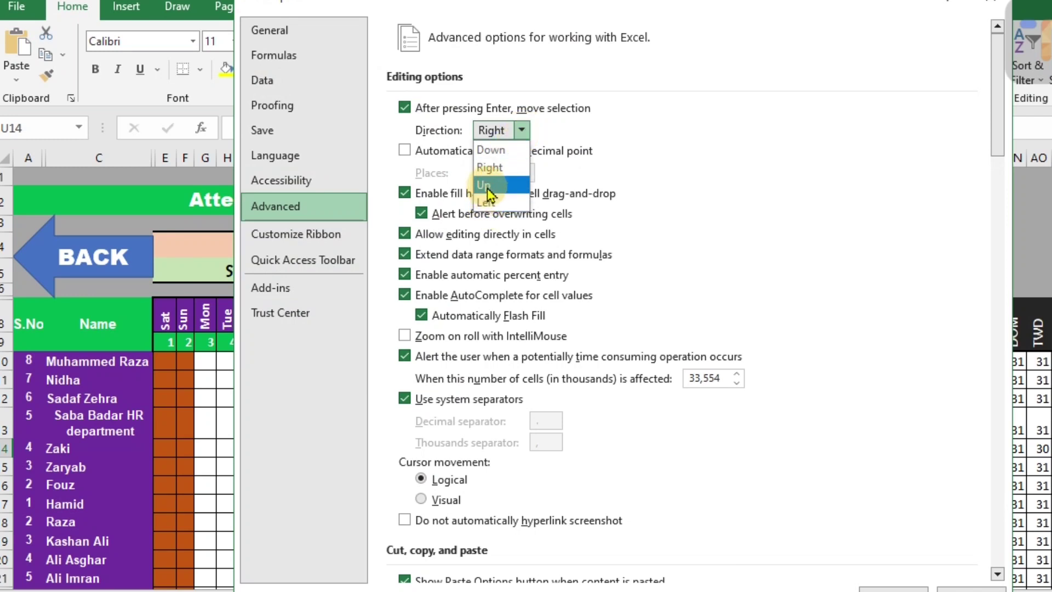
left_click(488, 202)
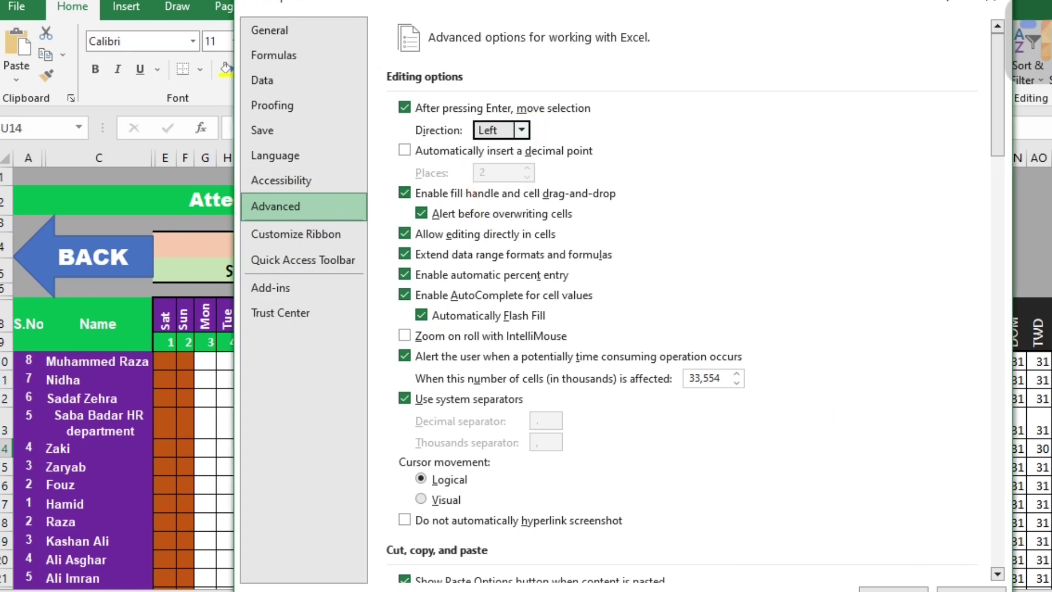
left_click(894, 588)
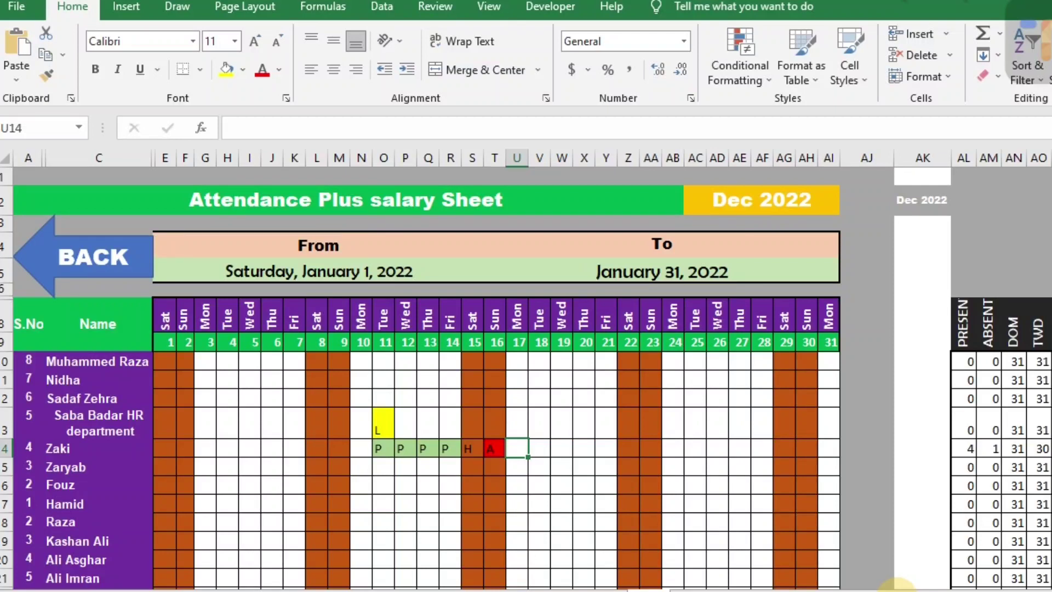
Enter L in U14 for day 17, then P in AF14 through AB14 for days 28 to 24
type("L")
key("Left")
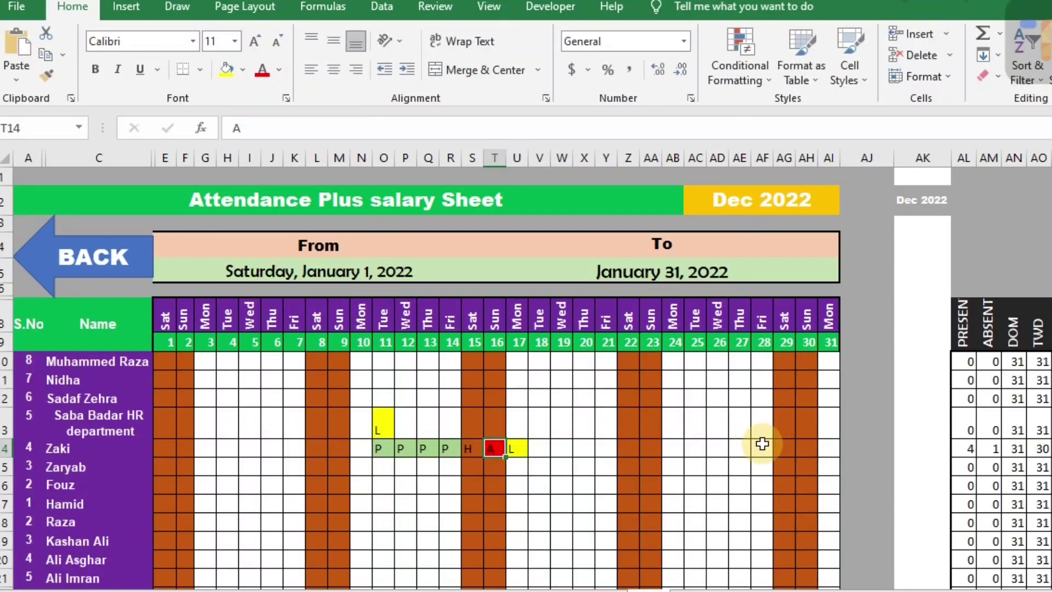
left_click(762, 446)
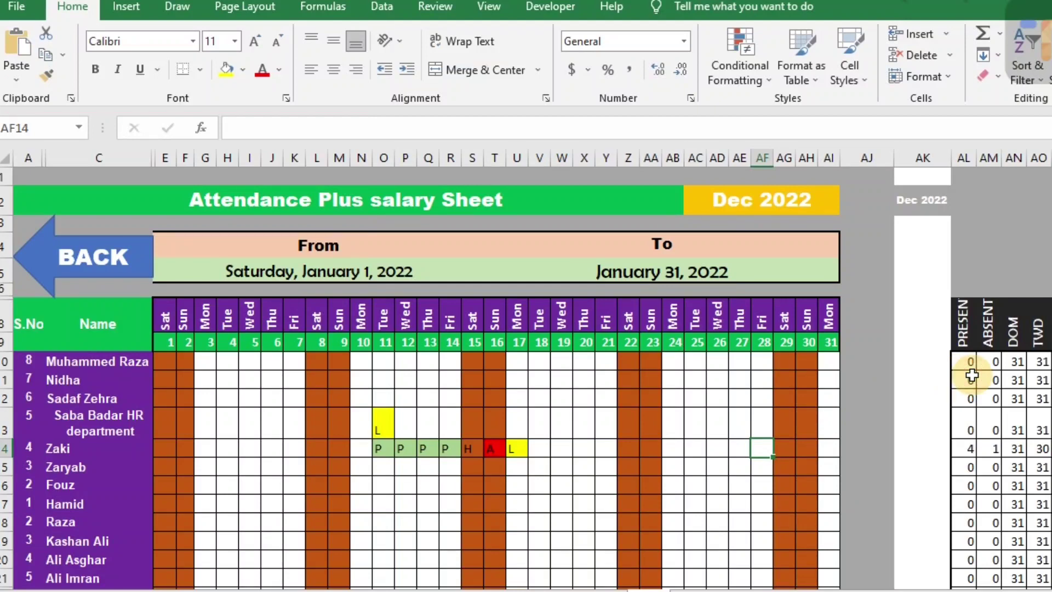
type("P")
key("Left")
type("P")
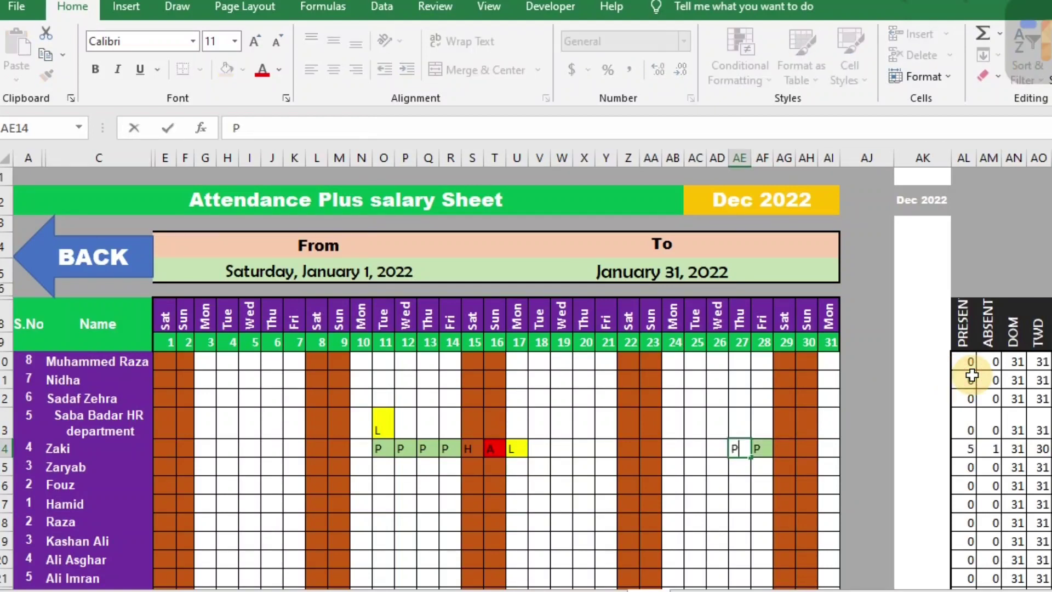
key("Left")
type("P")
key("Left")
type("P")
key("Left")
type("P")
key("Left")
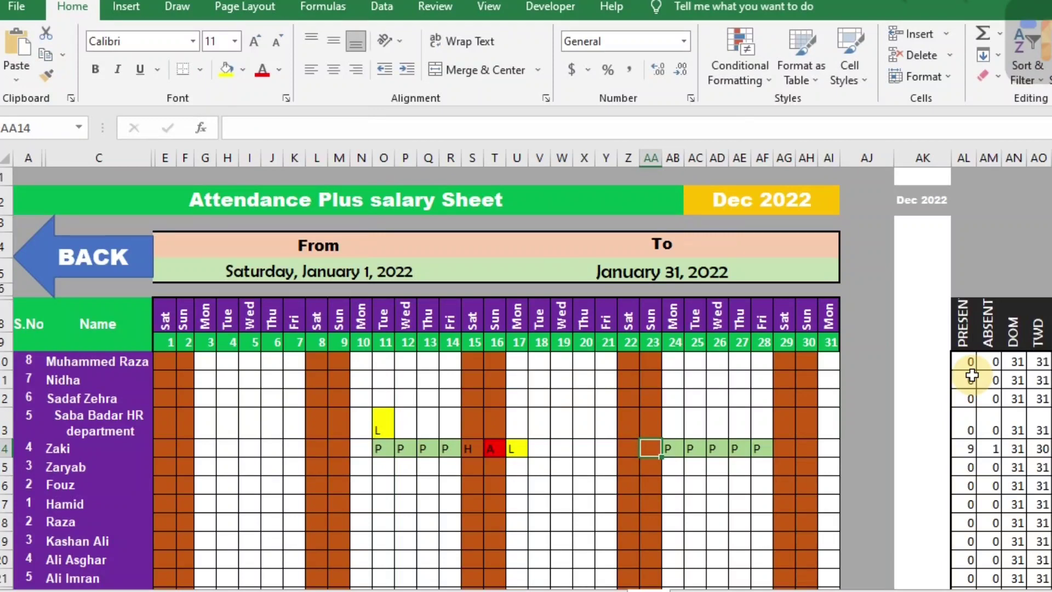
In Excel Options > Advanced, change the after-Enter selection direction from Left to Down
left_click(17, 6)
left_click(47, 567)
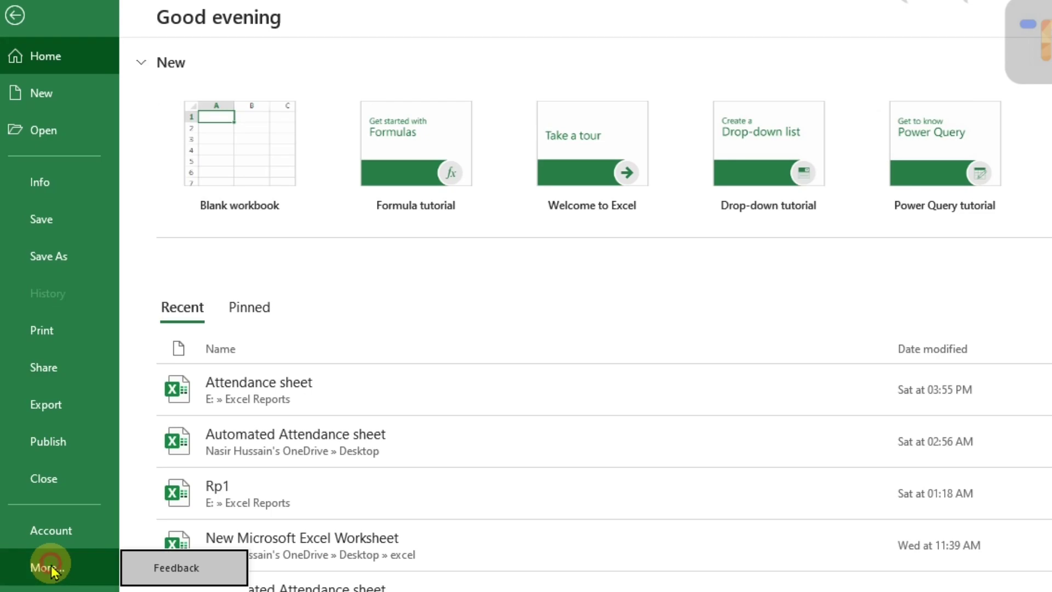
key("Escape")
key("Escape")
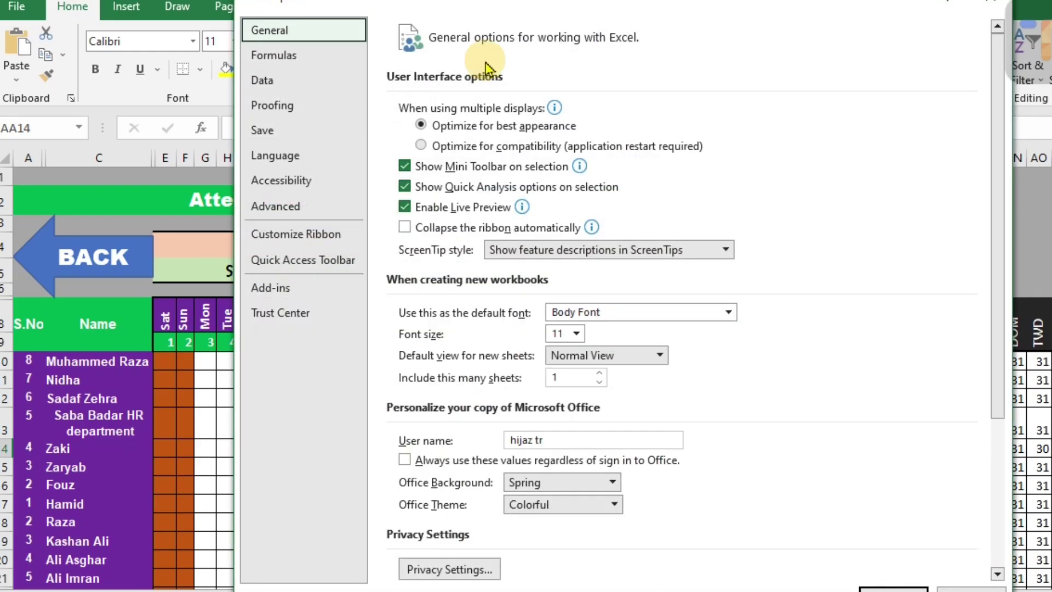
left_click(301, 208)
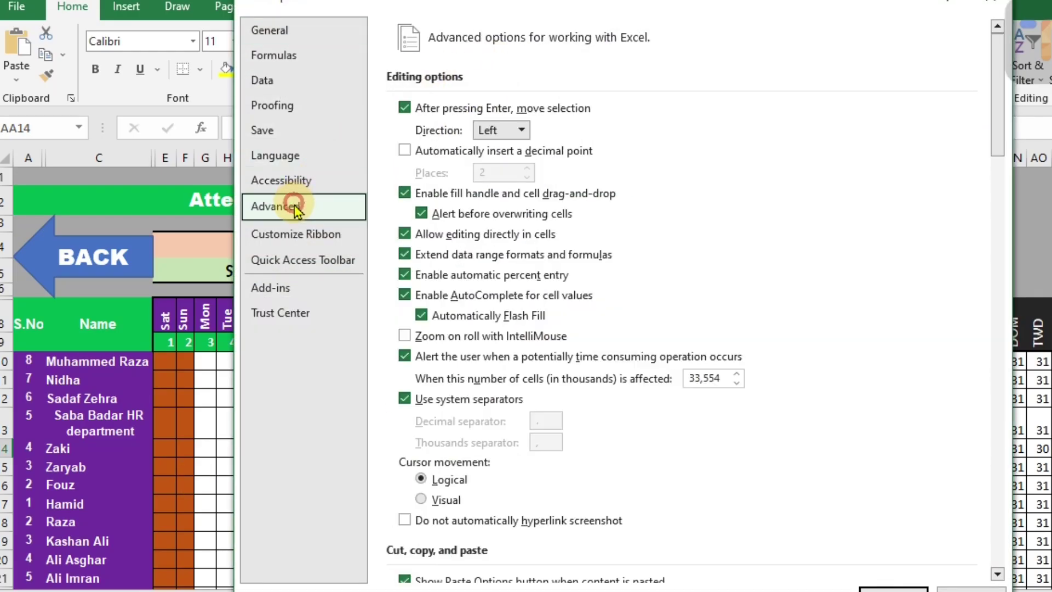
left_click(521, 130)
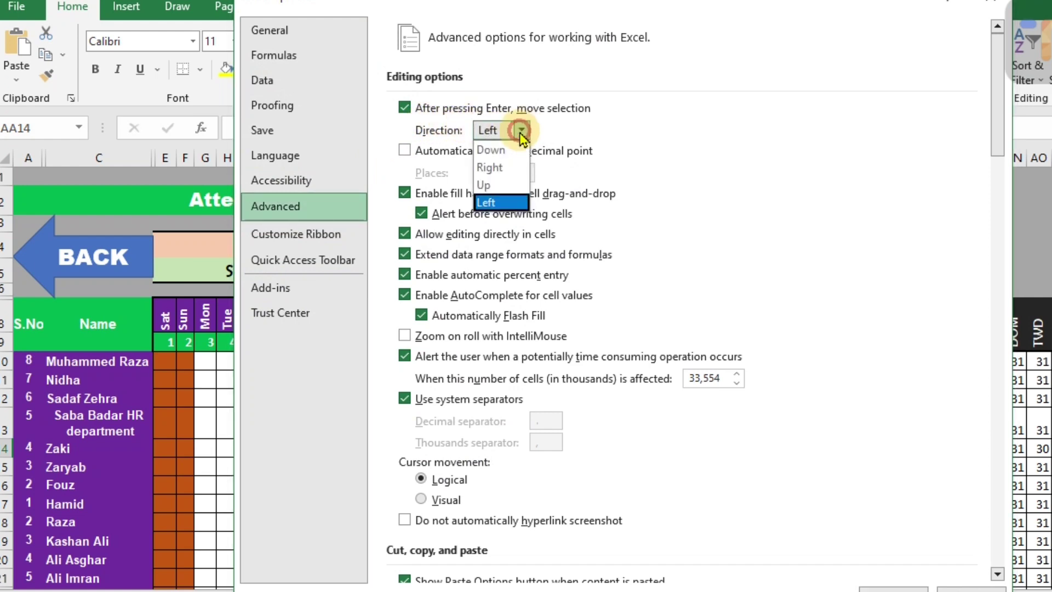
left_click(496, 149)
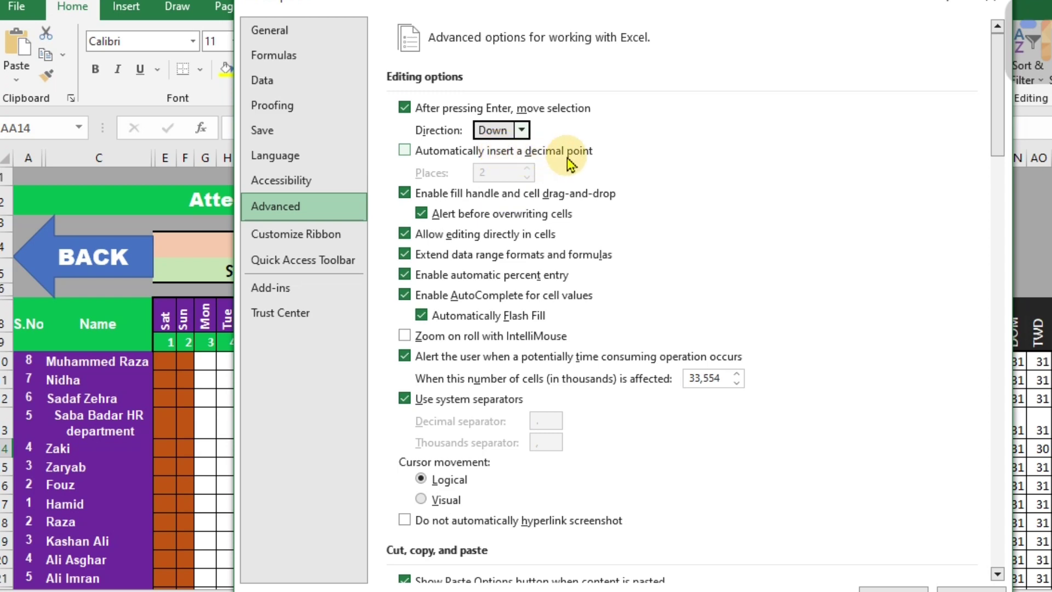
left_click(913, 588)
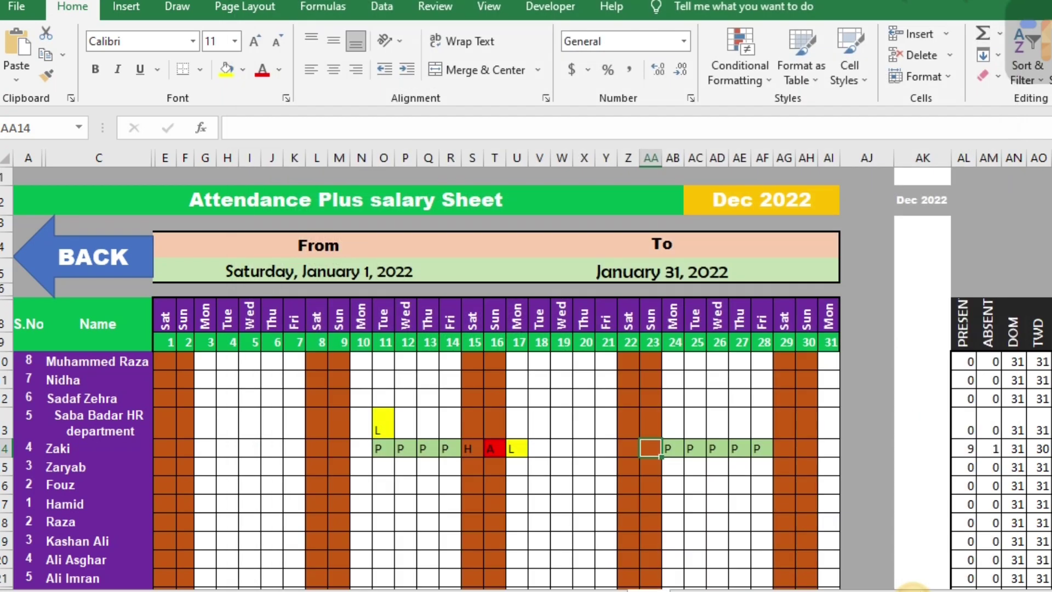